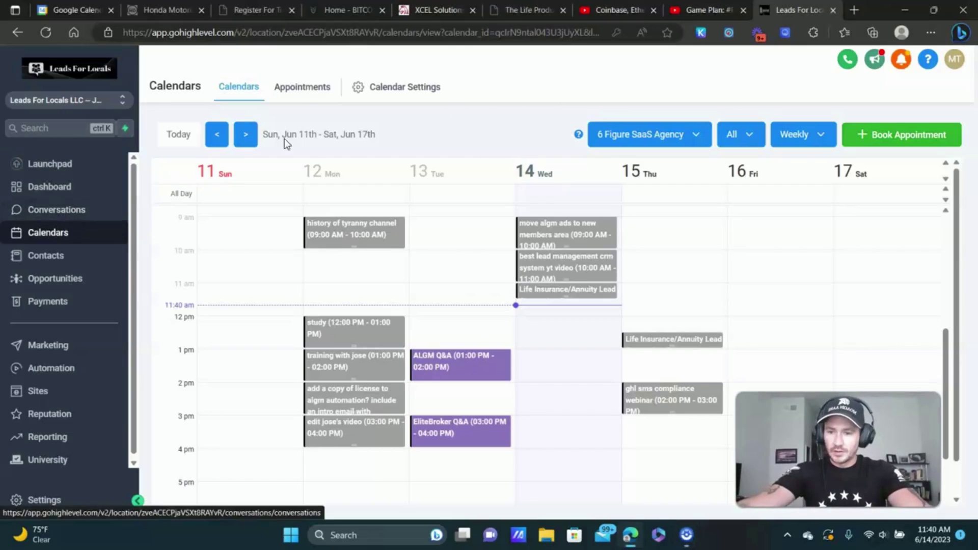
Open the contact record of the Jun 14 2023, 11:00 am appointment from the appointments list and show its notes.
click(303, 90)
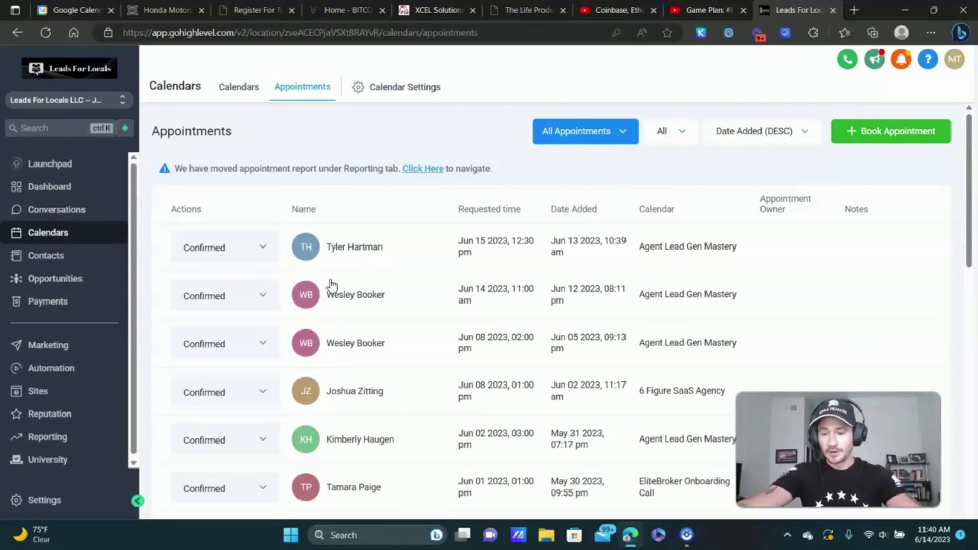
click(352, 295)
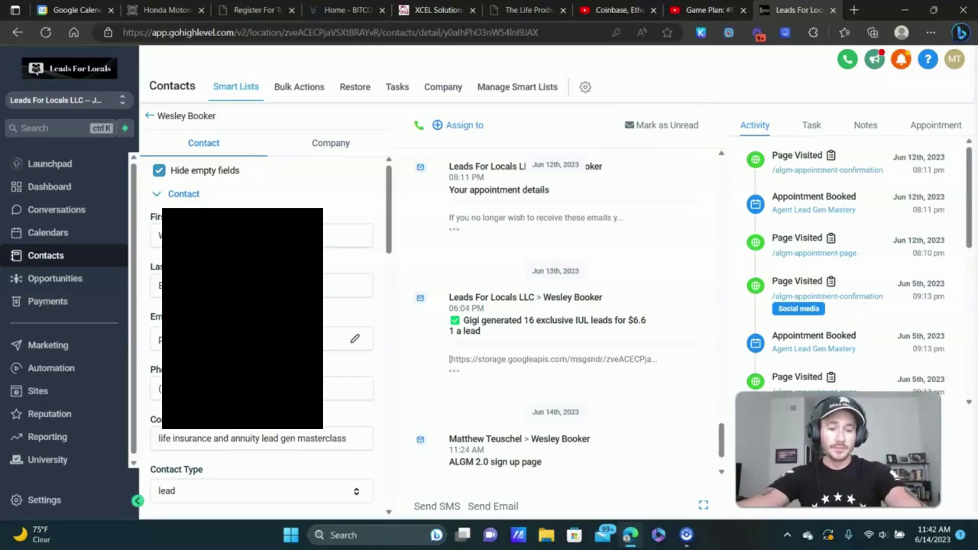
click(868, 127)
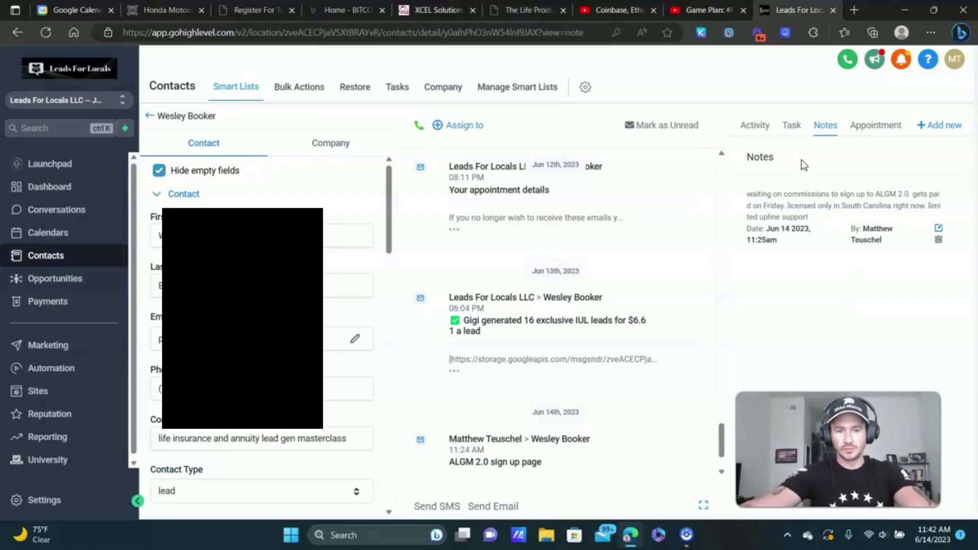
Bring up a blank note form, dismiss it, and review the date and text of the contact's existing note.
click(939, 126)
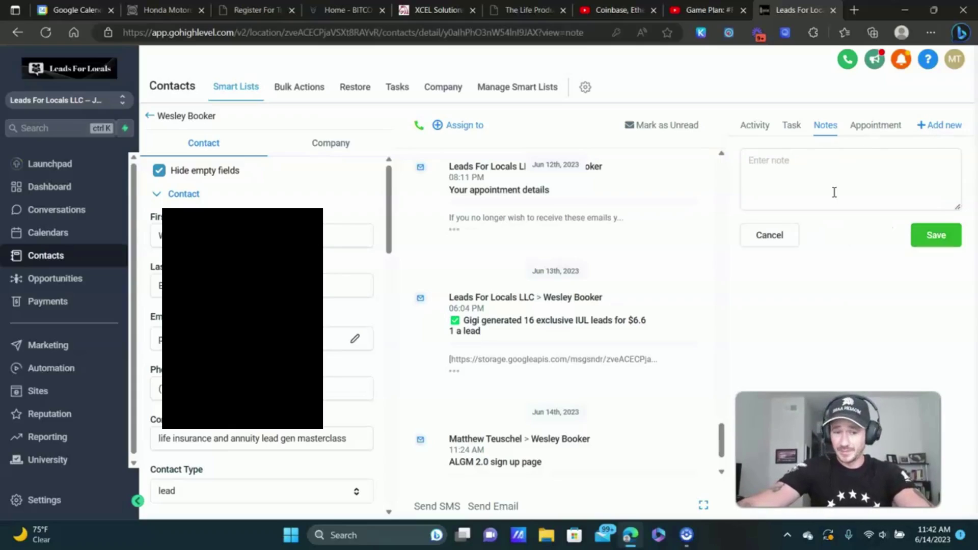
click(778, 240)
drag(814, 229, 784, 228)
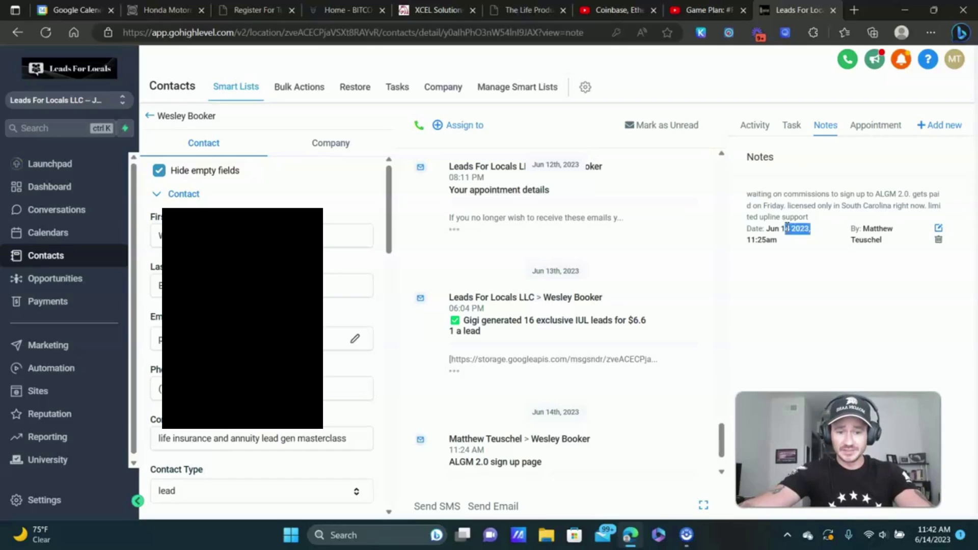
click(846, 235)
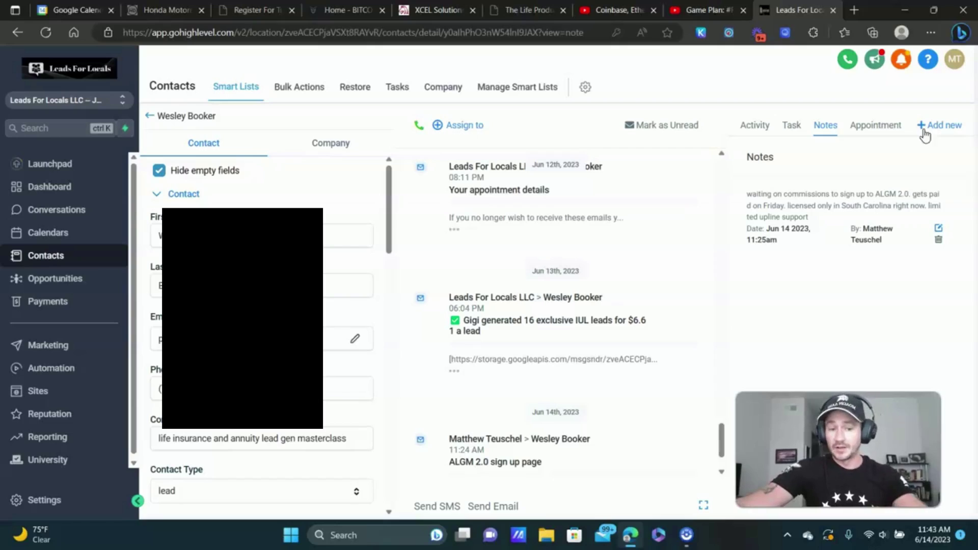
double_click(778, 194)
drag(835, 195, 897, 195)
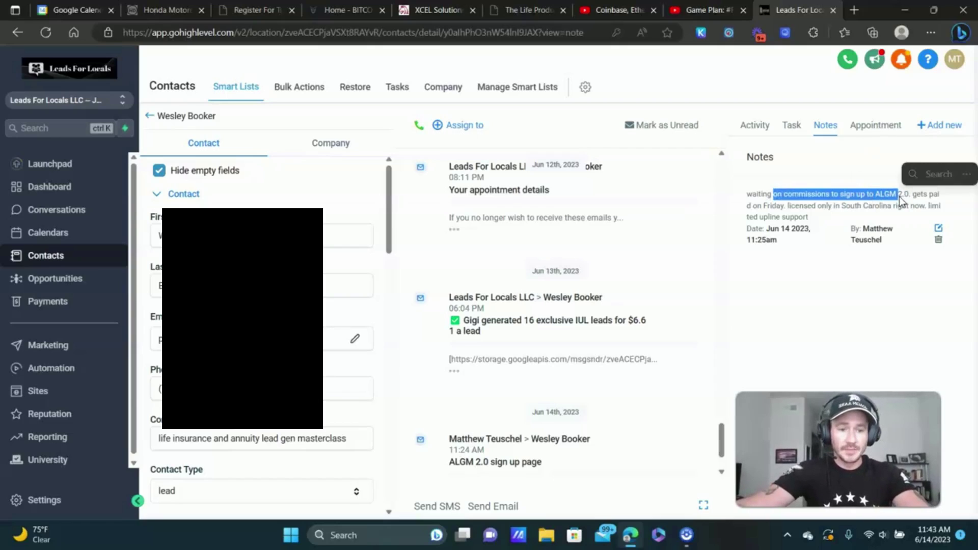
double_click(780, 206)
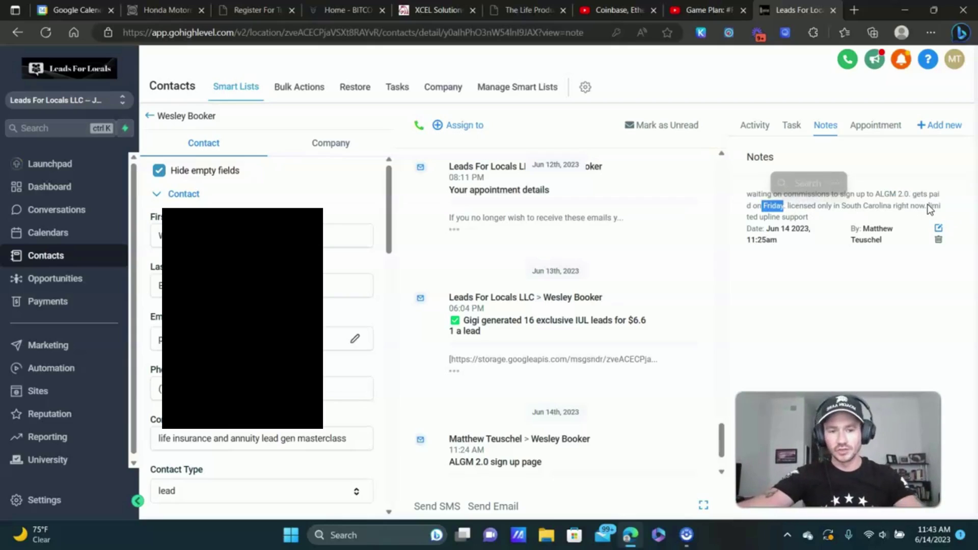
click(868, 192)
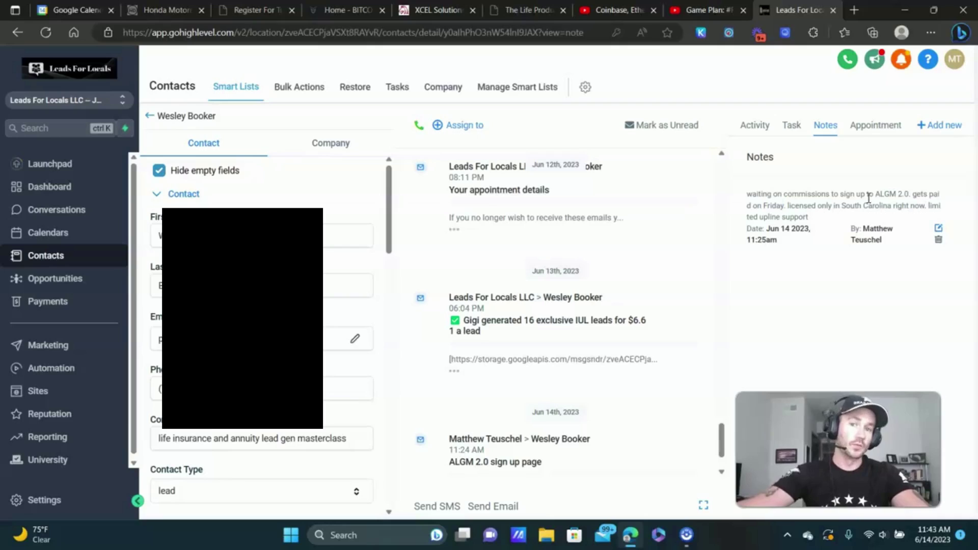
Show the contact's tasks and check the due date of the ALGM 2.0 Follow Up task.
click(793, 129)
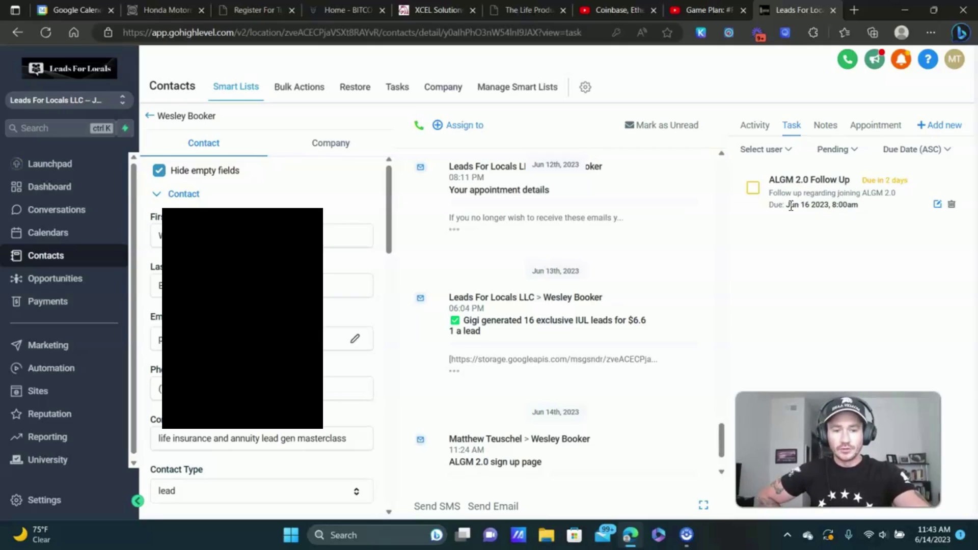
drag(786, 205, 829, 206)
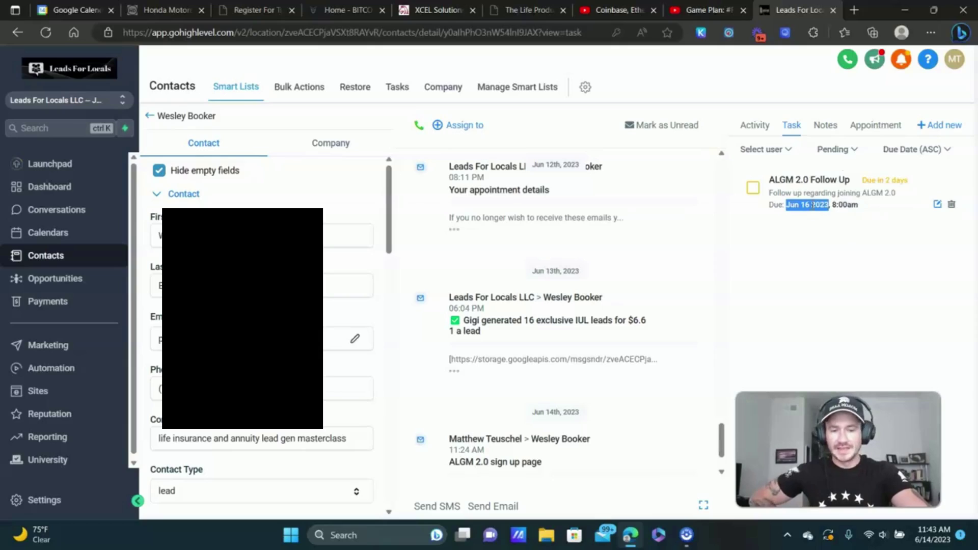
click(813, 205)
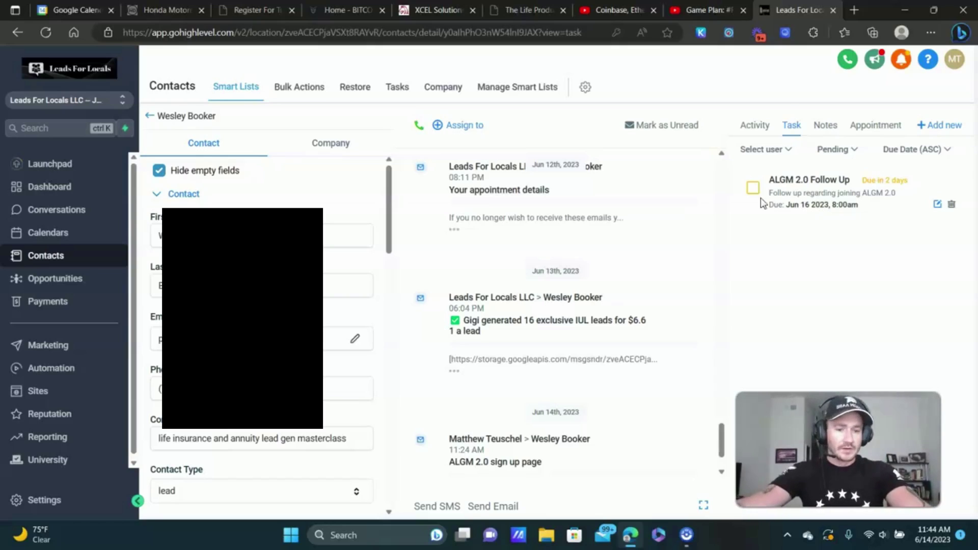
Start a new contact task titled "ALGM 2.0 Follow Up Test" with the description "what are you following up about".
click(937, 131)
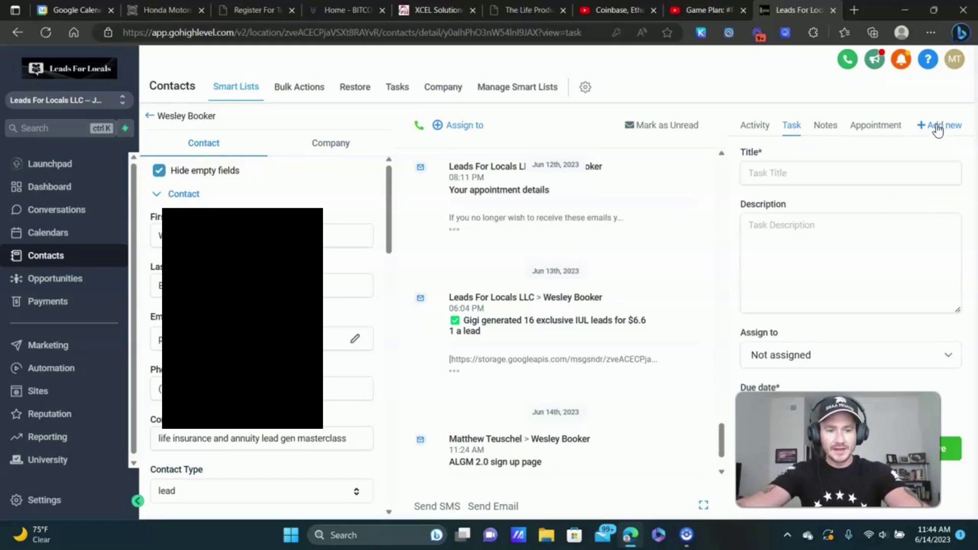
click(781, 171)
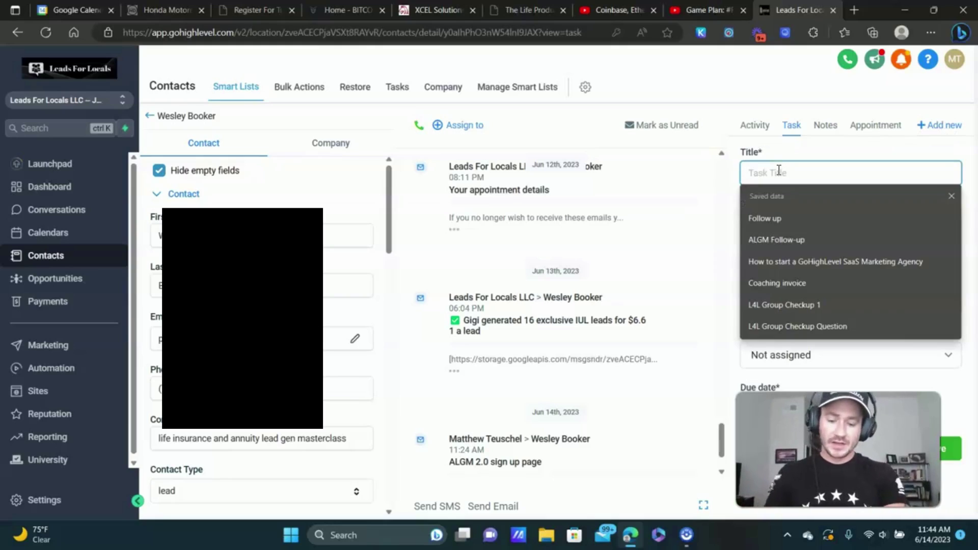
text(ALGM 2.0 Fold)
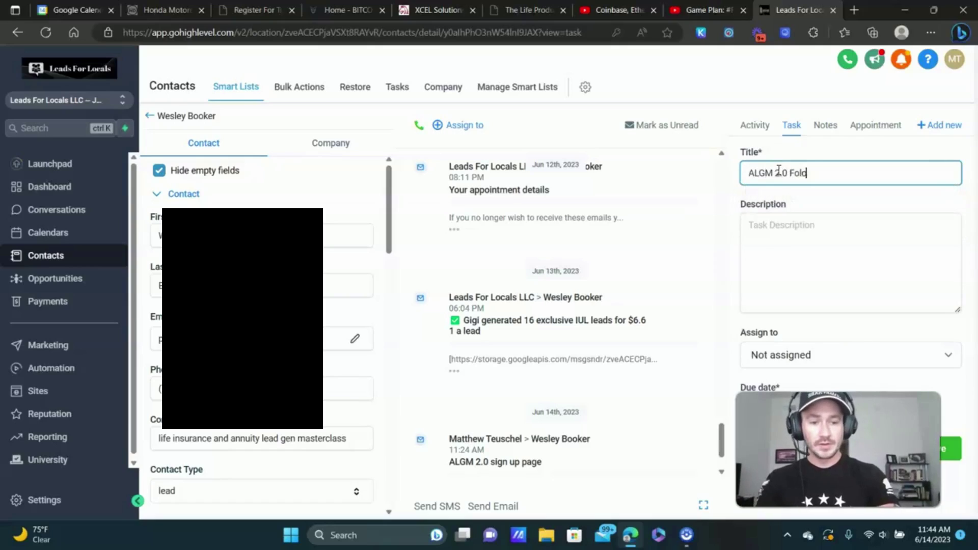
key(BackSpace)
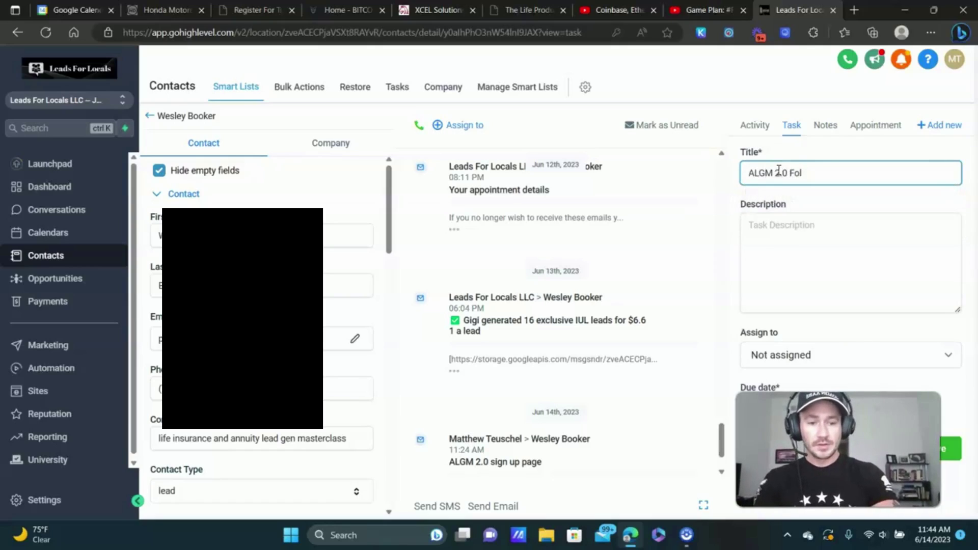
text(low Up Test)
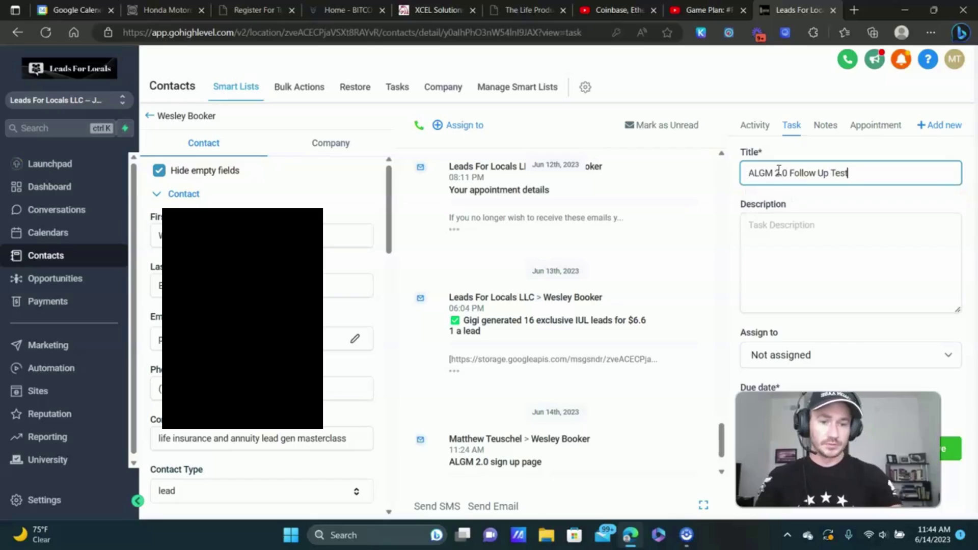
click(817, 241)
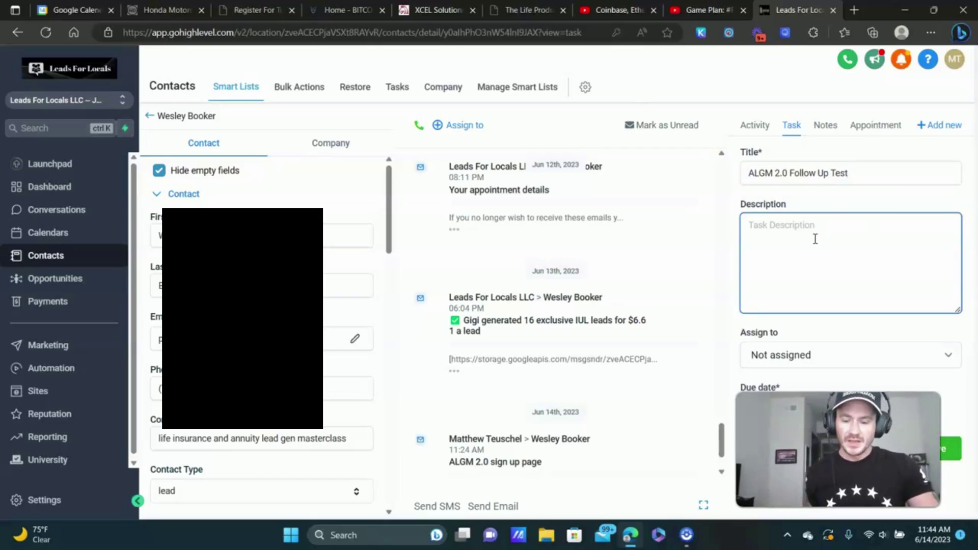
text(what)
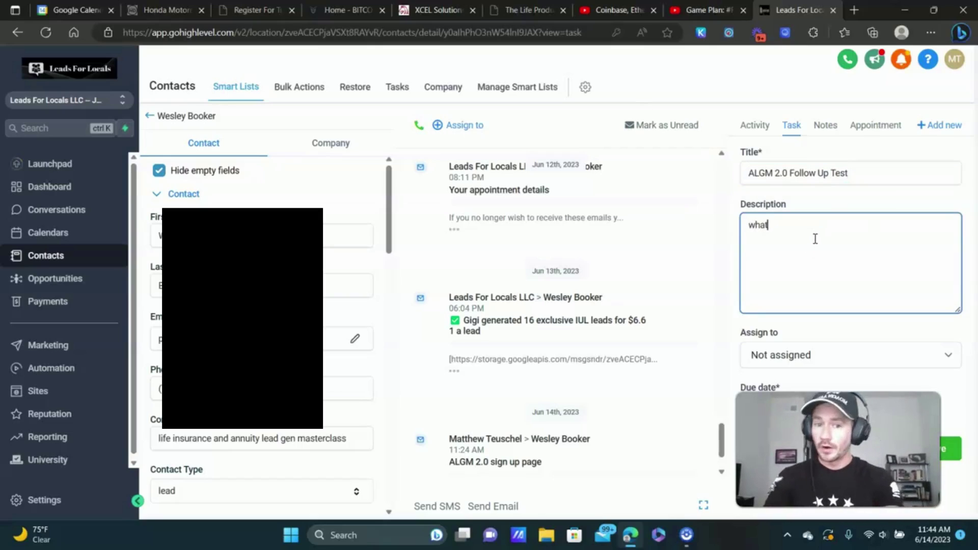
text( are you fol)
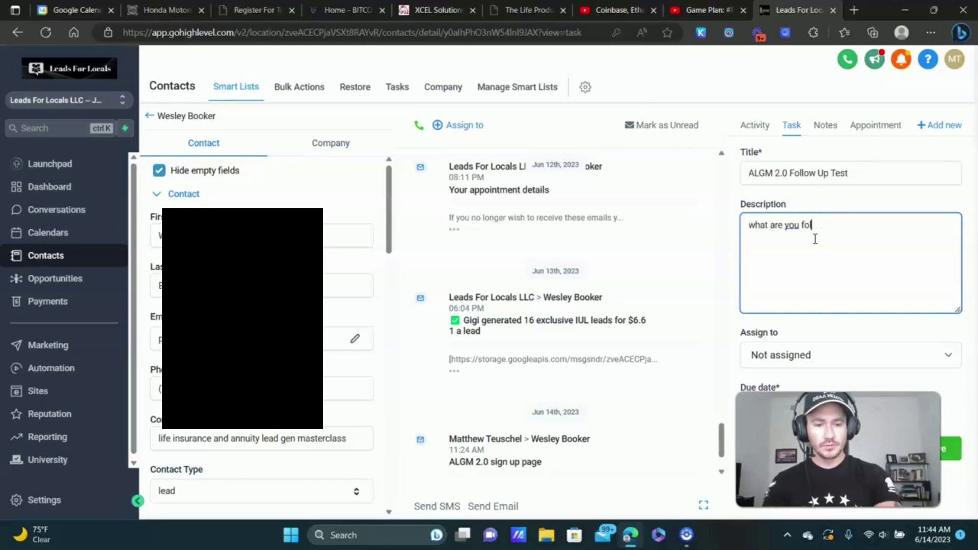
text(lowing up about)
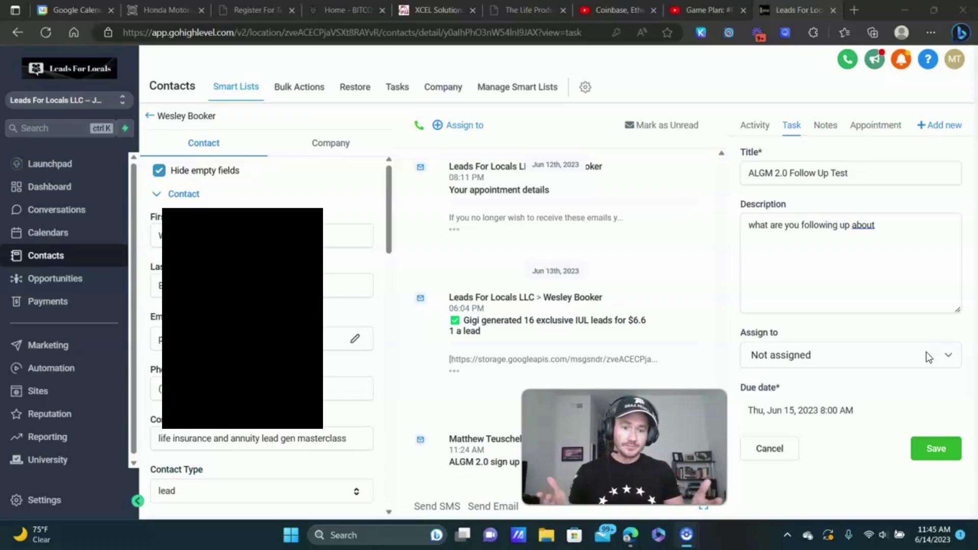
Check the assignee options but leave the task unassigned, and save it with a due date of September 13, 2023.
click(924, 355)
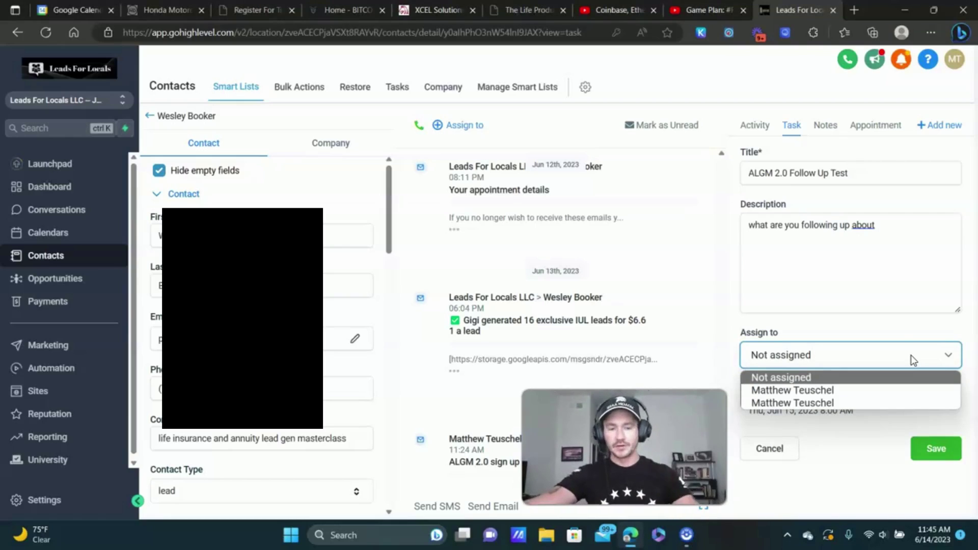
click(889, 293)
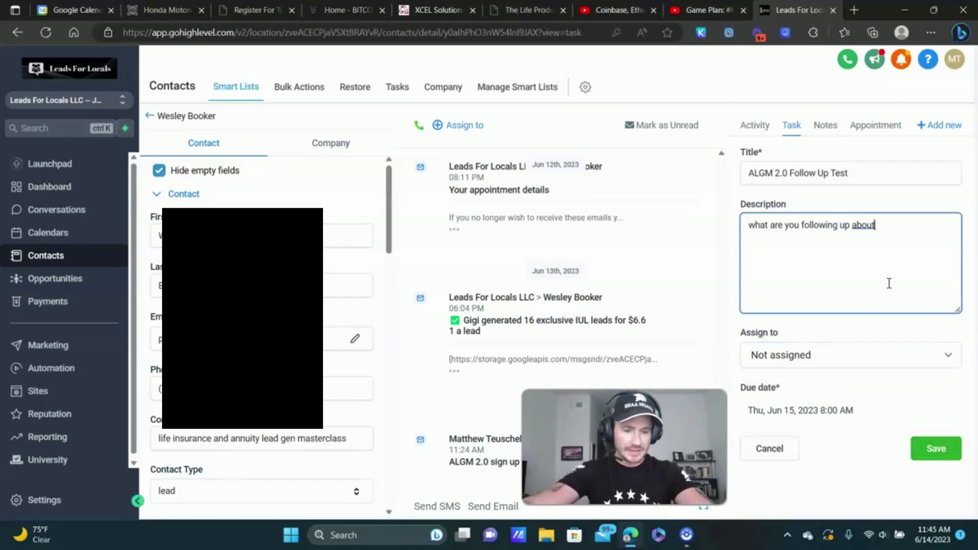
click(805, 419)
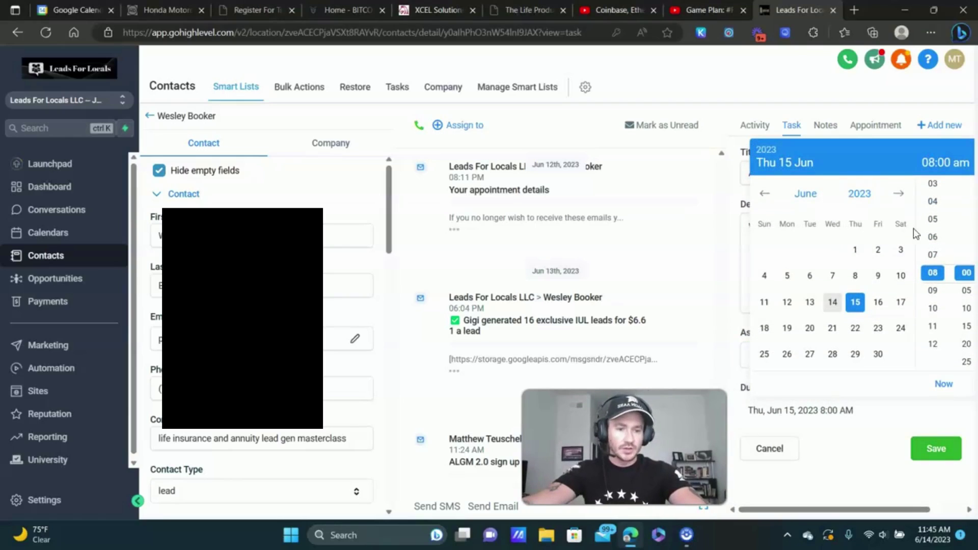
click(898, 194)
click(898, 193)
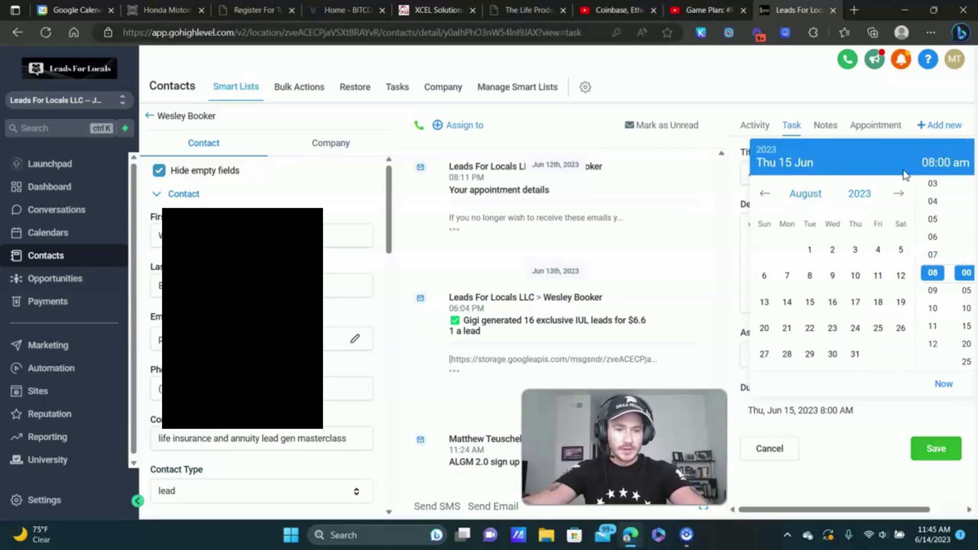
click(898, 193)
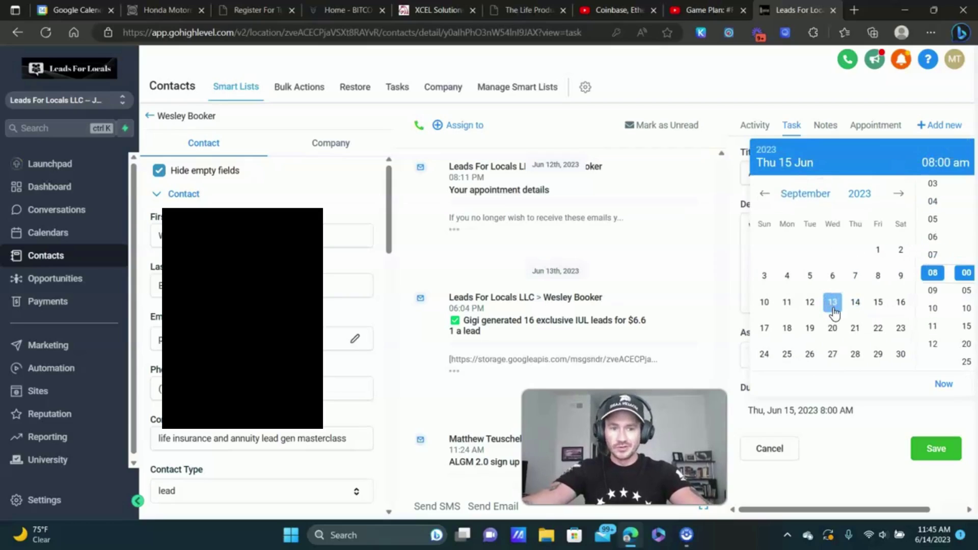
click(833, 302)
click(935, 449)
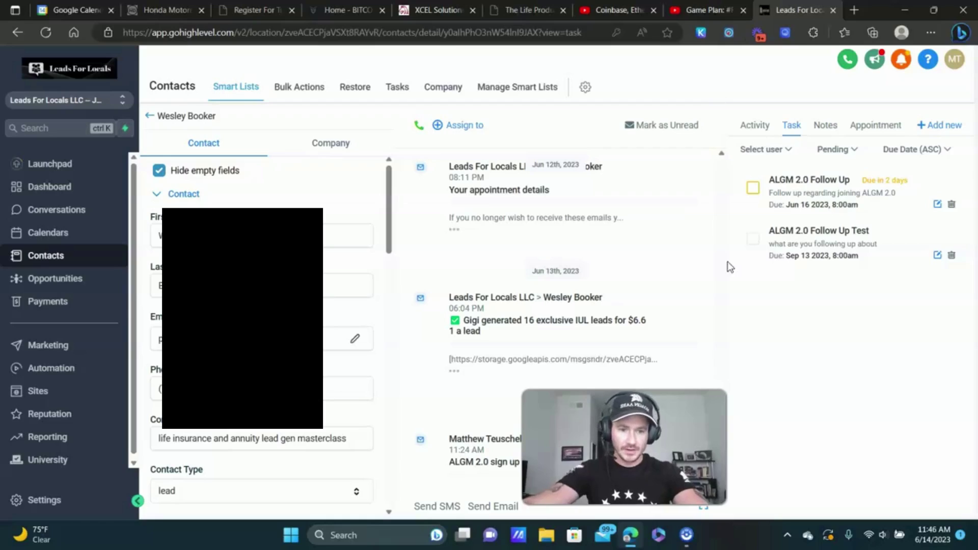
Mark the ALGM 2.0 Follow Up Test task as completed, and open and cancel a blank task form.
click(752, 239)
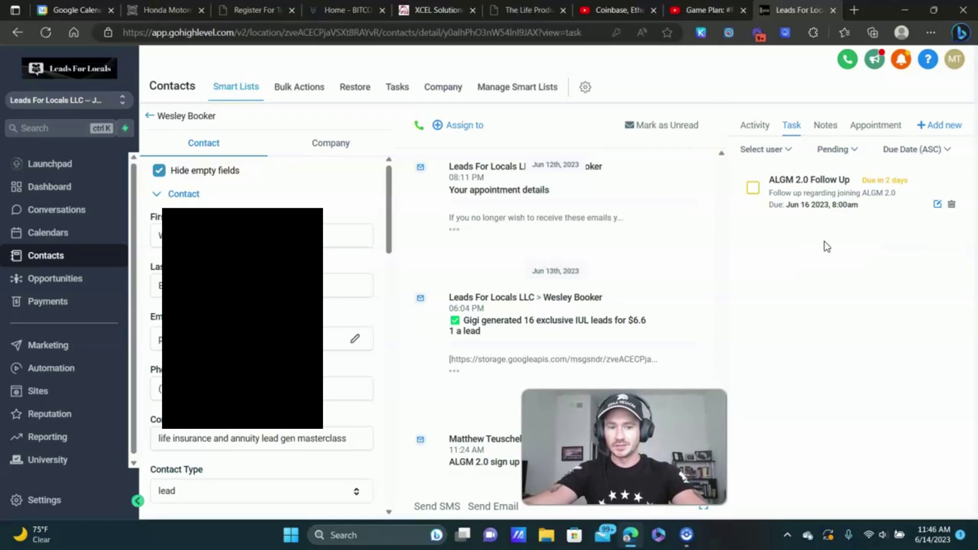
click(938, 128)
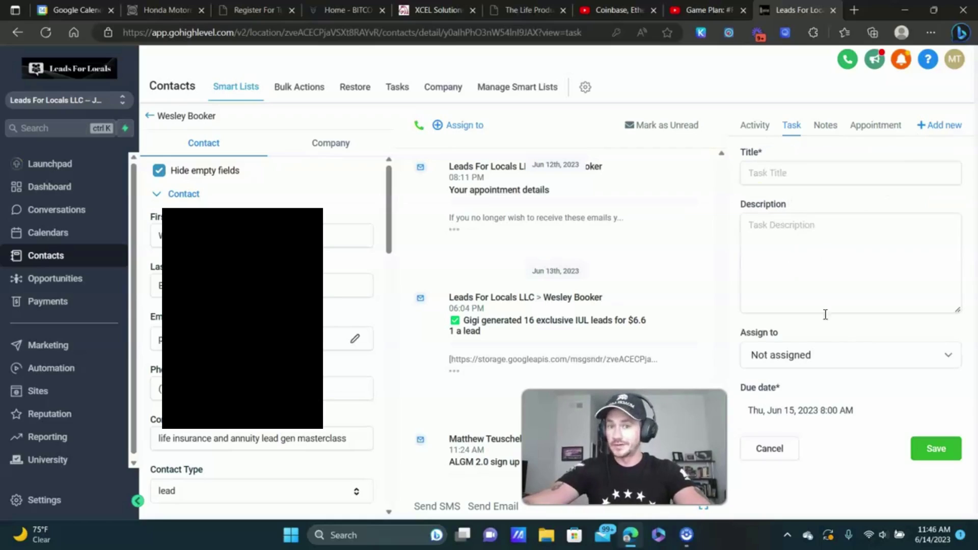
click(779, 455)
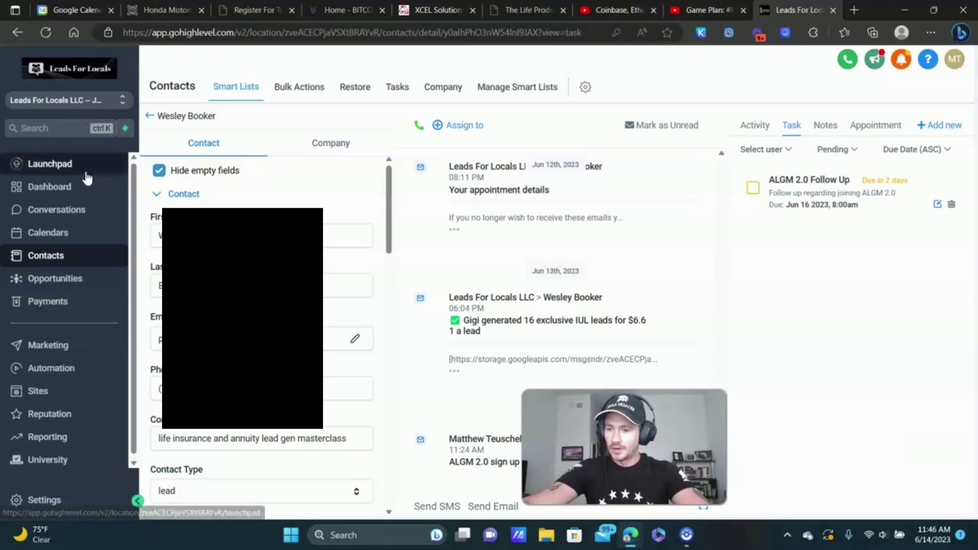
Show the pending tasks of all users on the dashboard and look through the list.
click(72, 193)
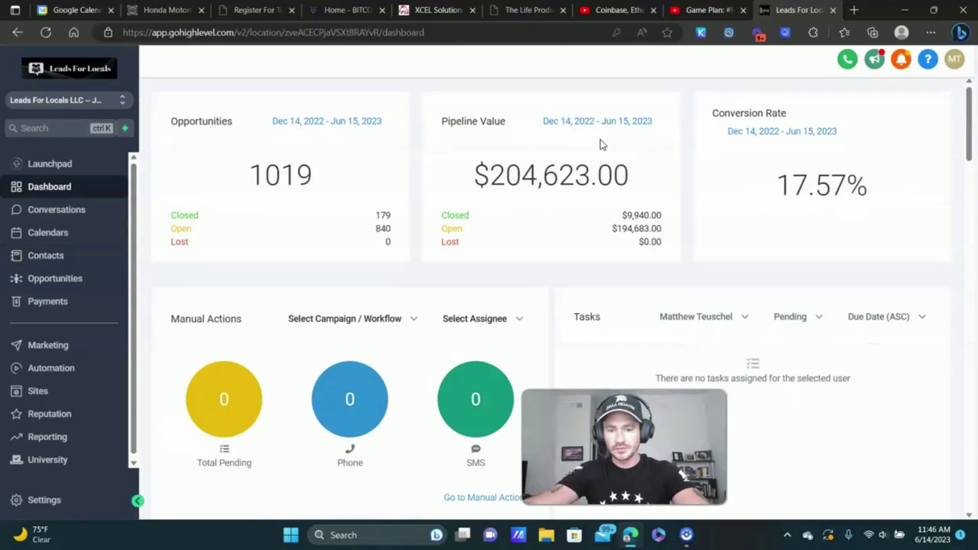
scroll(603, 141, down, 10)
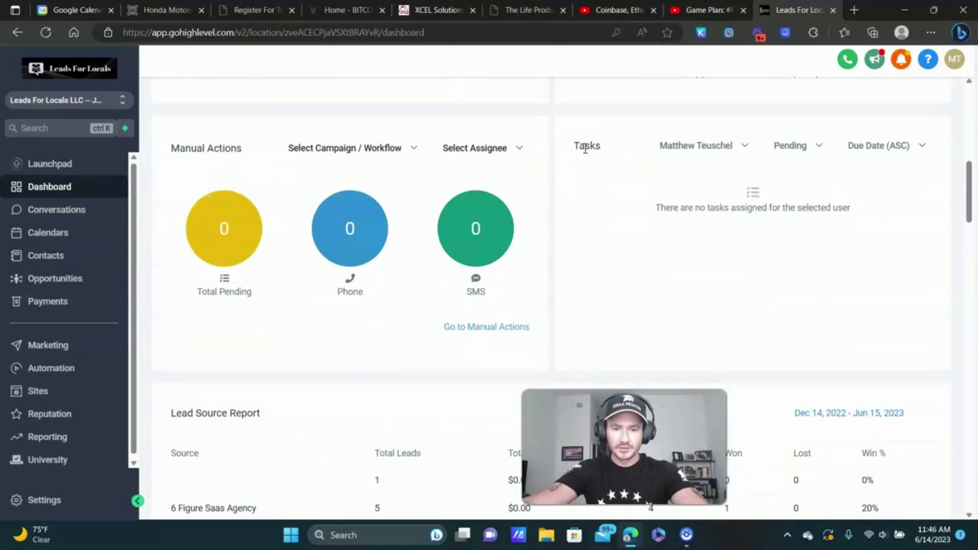
click(696, 146)
click(665, 174)
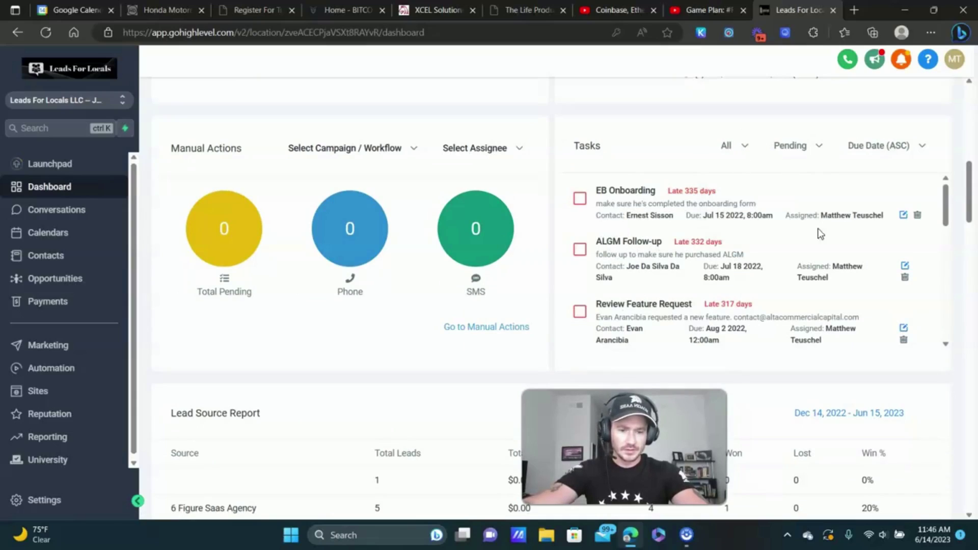
scroll(763, 227, down, 3)
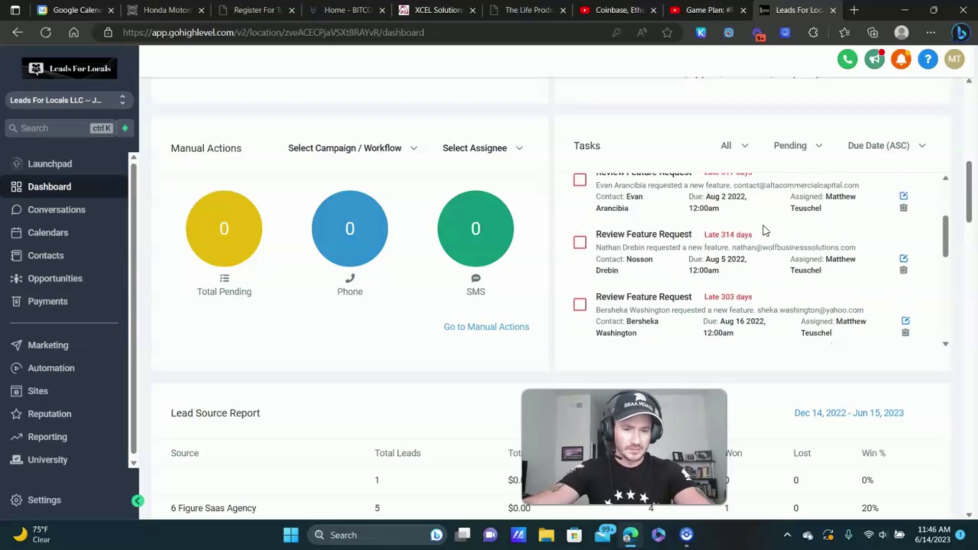
scroll(763, 227, up, 3)
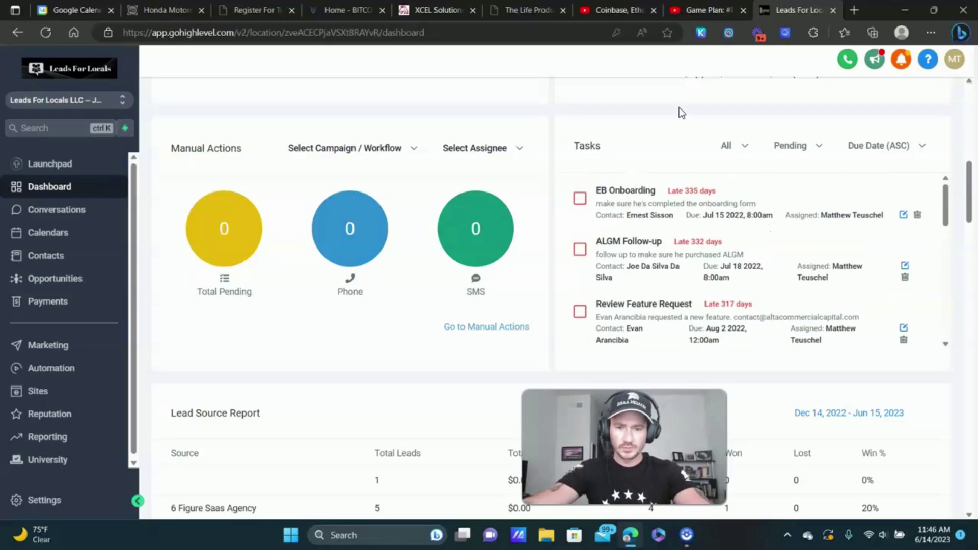
Check the calendar, return to the dashboard, and list the pending tasks of all users sorted by Due Date (DESC).
click(65, 235)
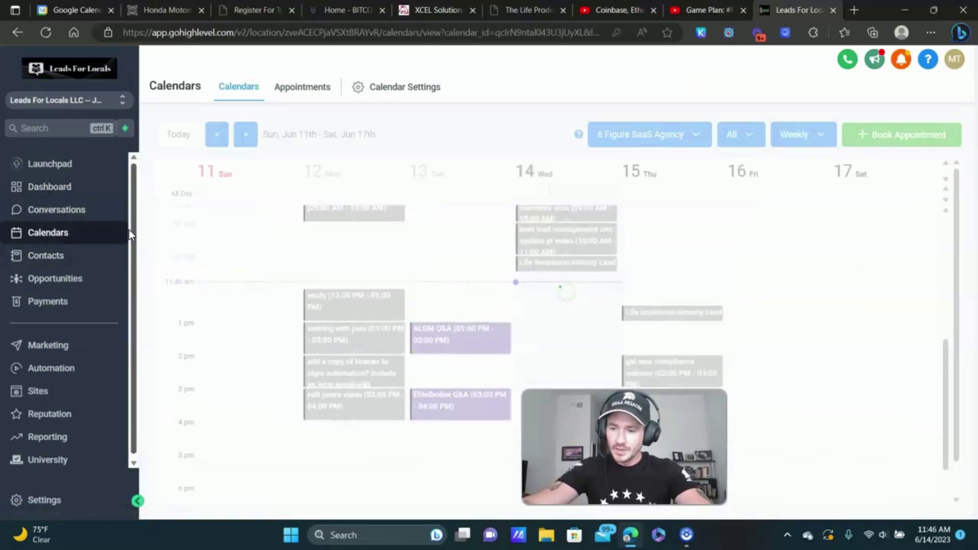
click(51, 189)
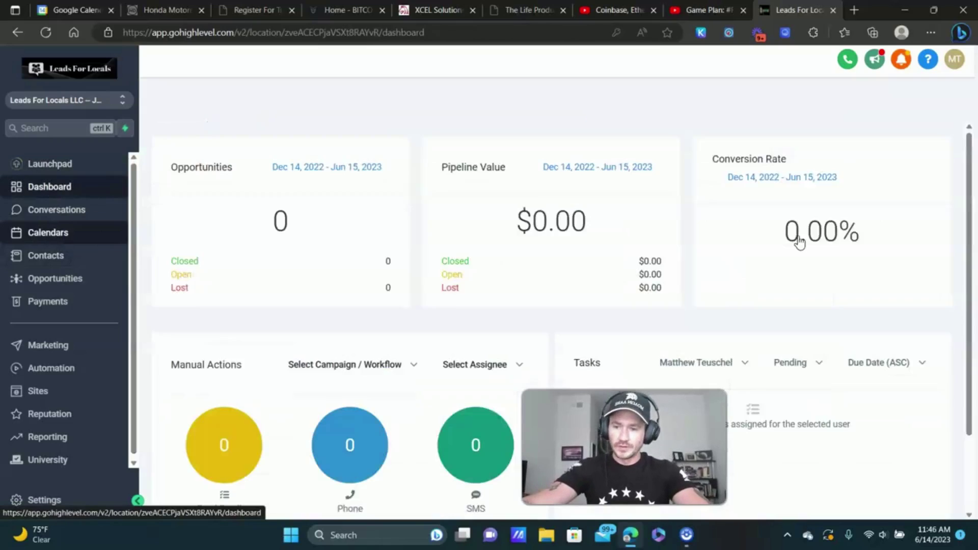
scroll(796, 276, down, 3)
scroll(796, 275, down, 1)
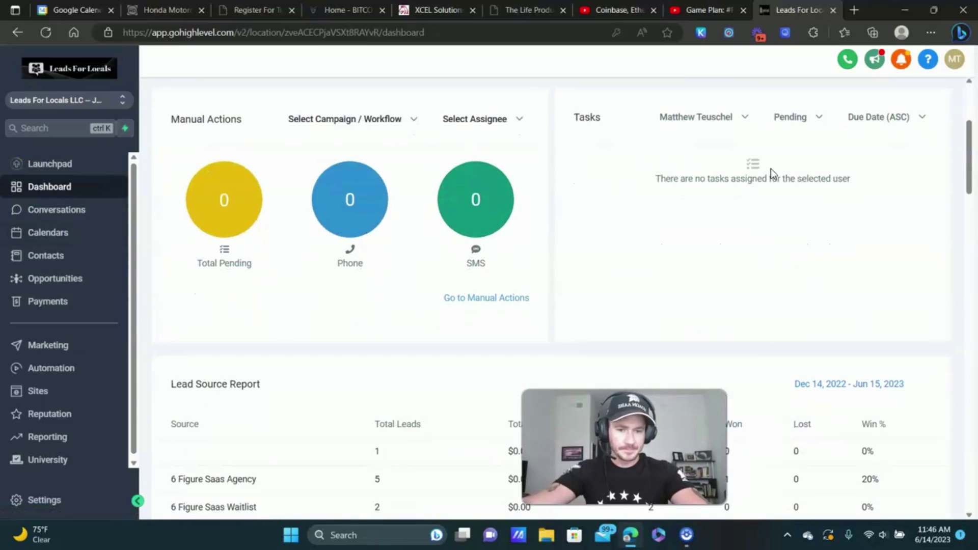
scroll(789, 174, up, 5)
scroll(786, 175, down, 5)
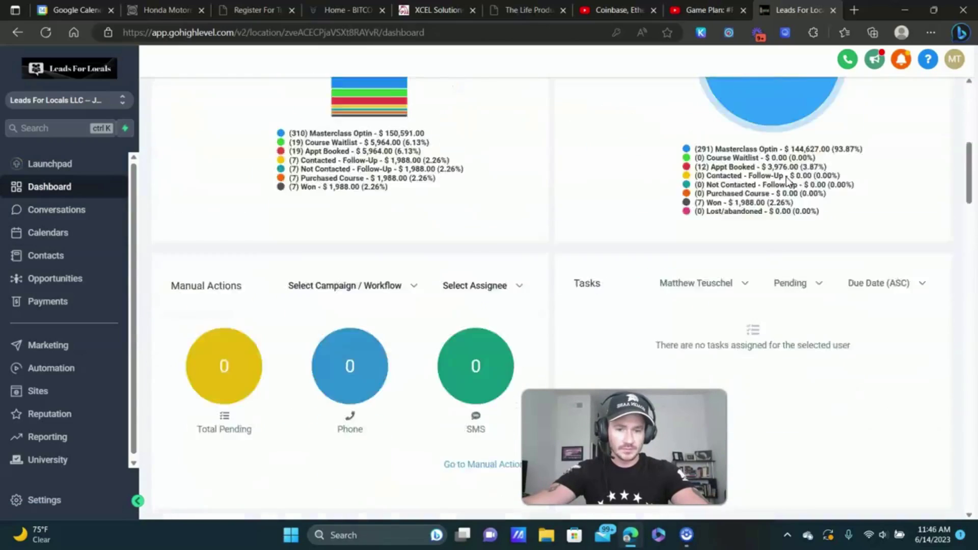
scroll(765, 187, up, 6)
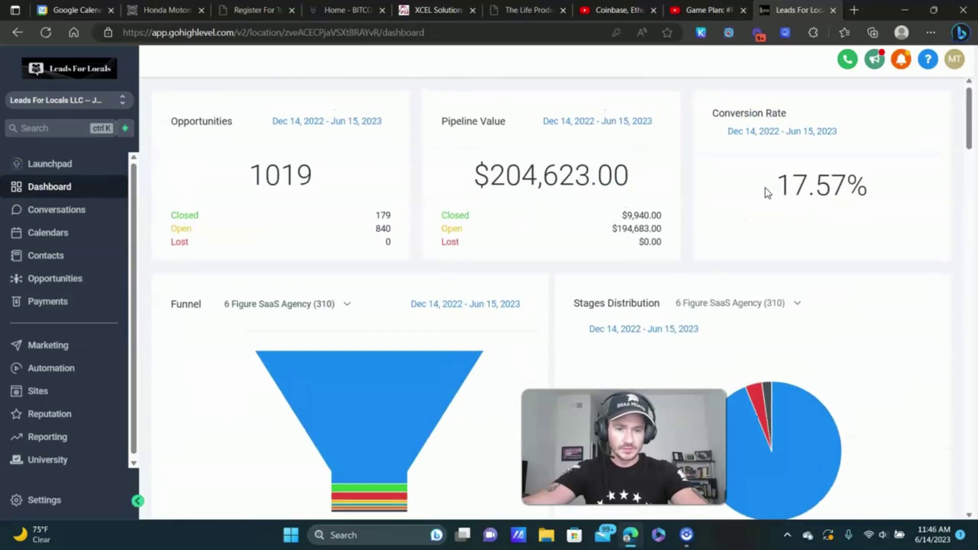
scroll(764, 191, down, 5)
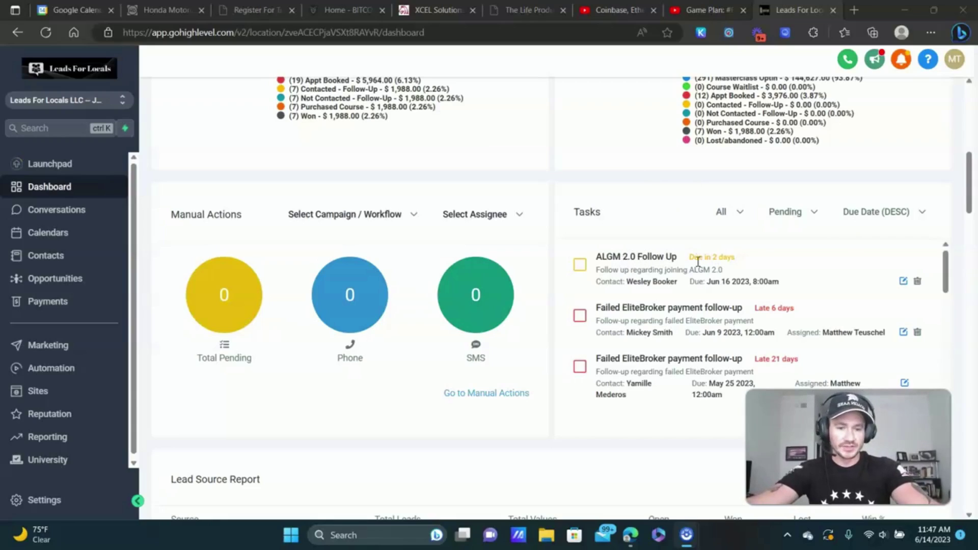
Check the task sort options, and open the ALGM 2.0 Follow Up task to review its description and the contact's task list.
click(887, 212)
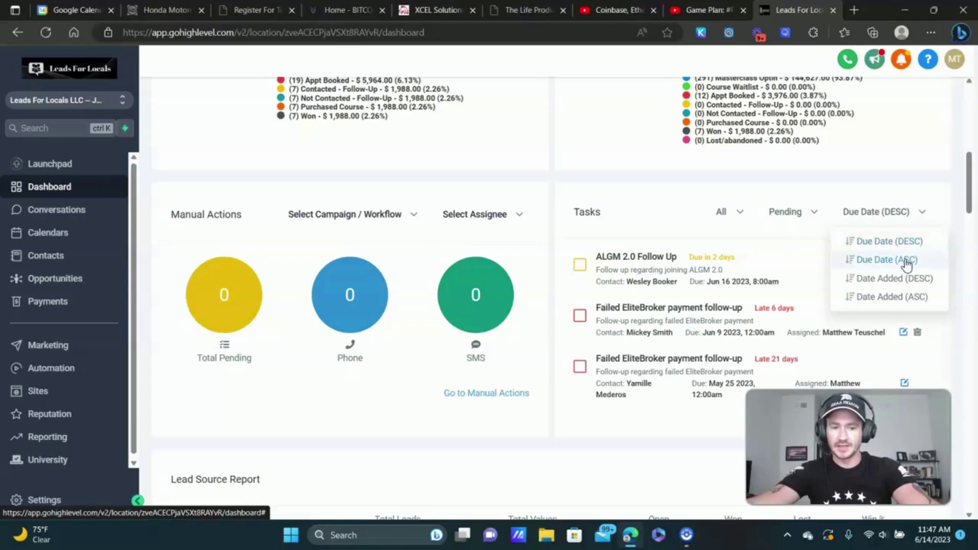
click(529, 118)
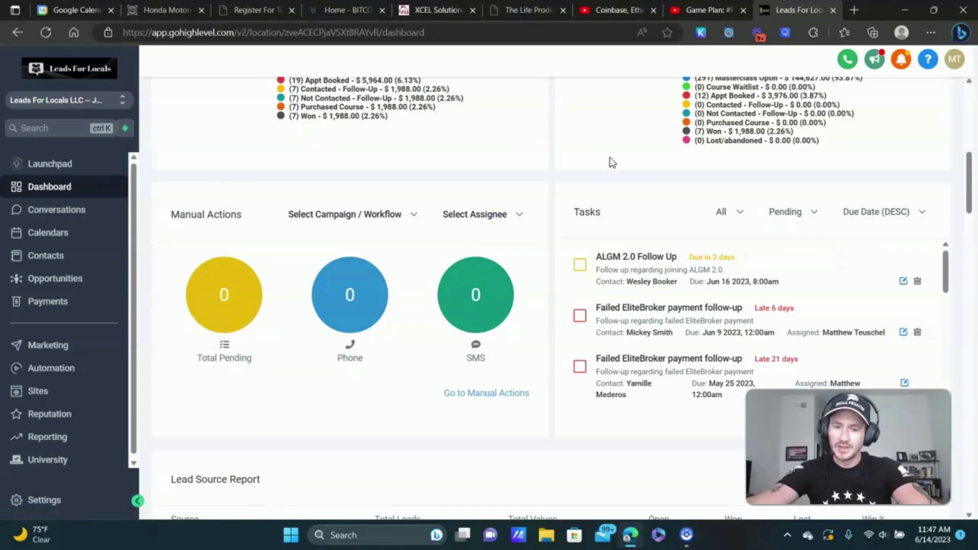
click(903, 281)
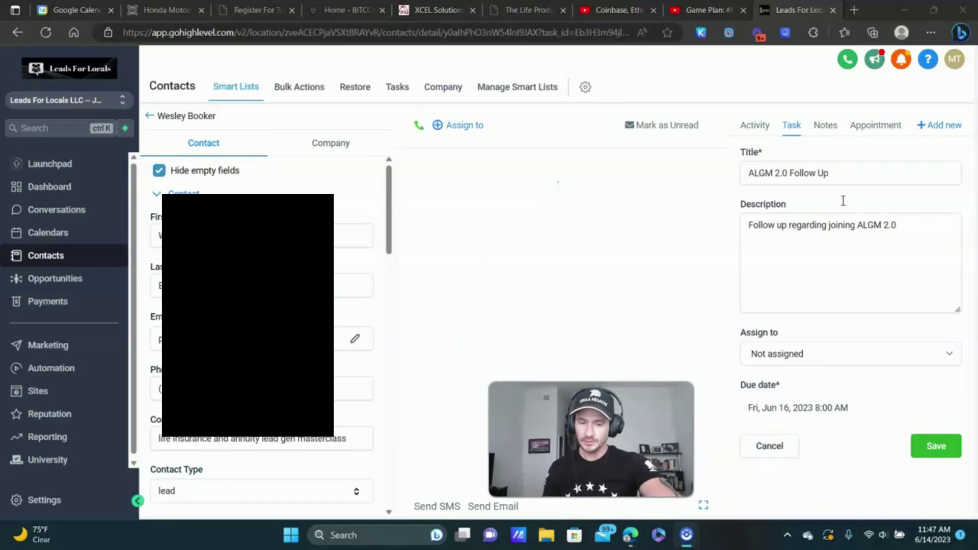
drag(913, 221, 748, 227)
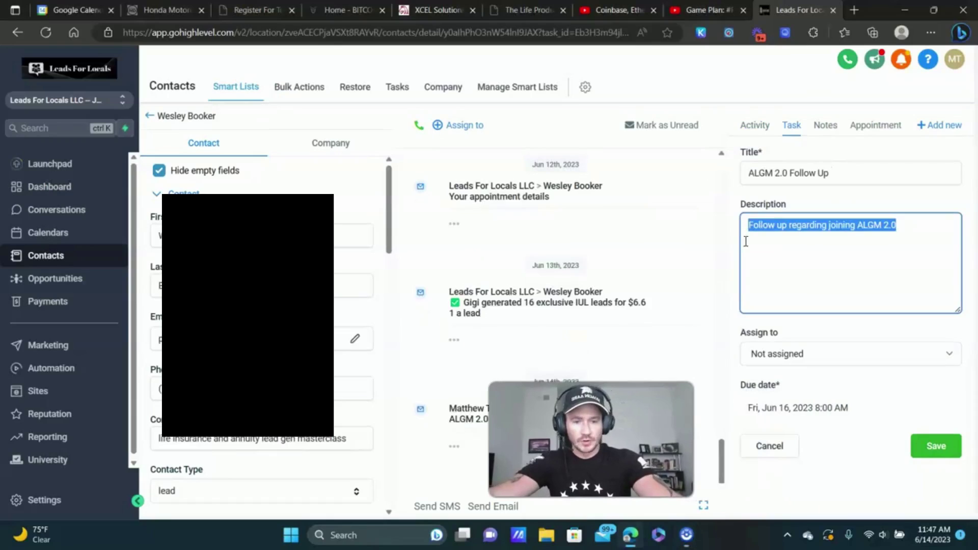
click(829, 126)
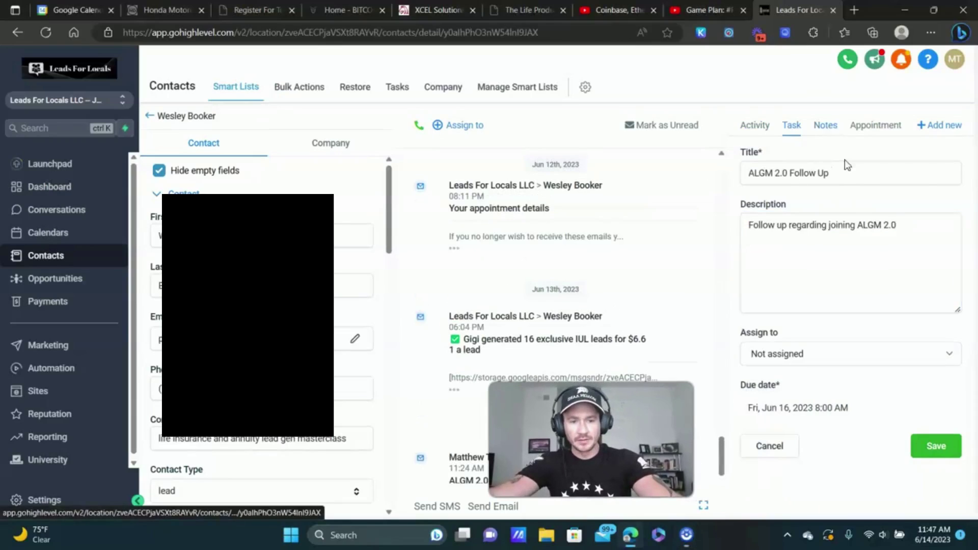
click(792, 126)
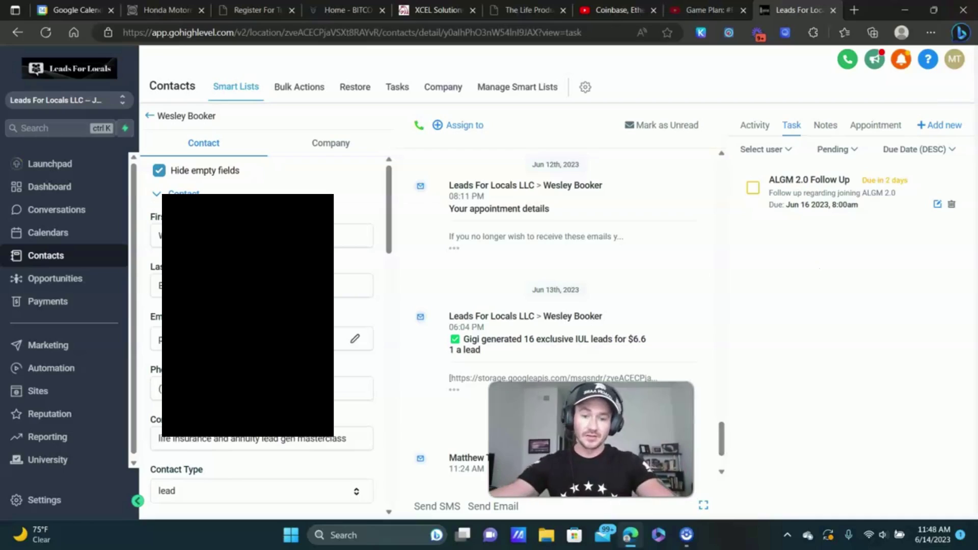
Open an SMS to the contact, draft the message "Sdgd", and clear the text without sending it.
click(428, 506)
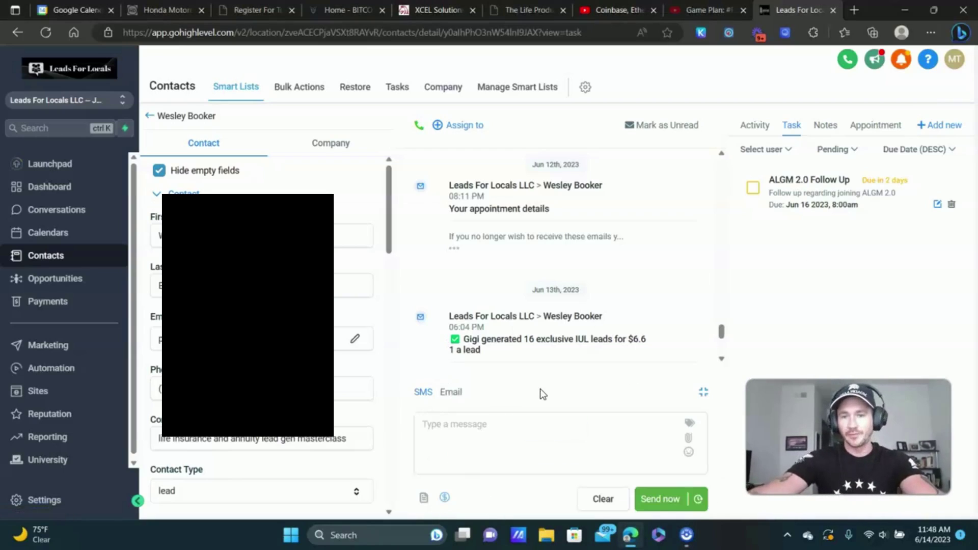
click(491, 432)
text(Sdgd)
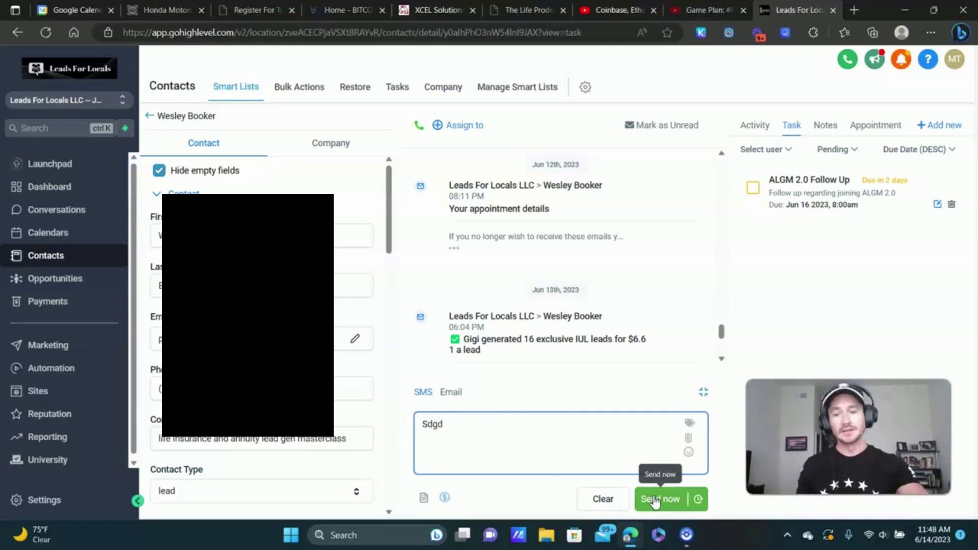
double_click(465, 419)
click(464, 420)
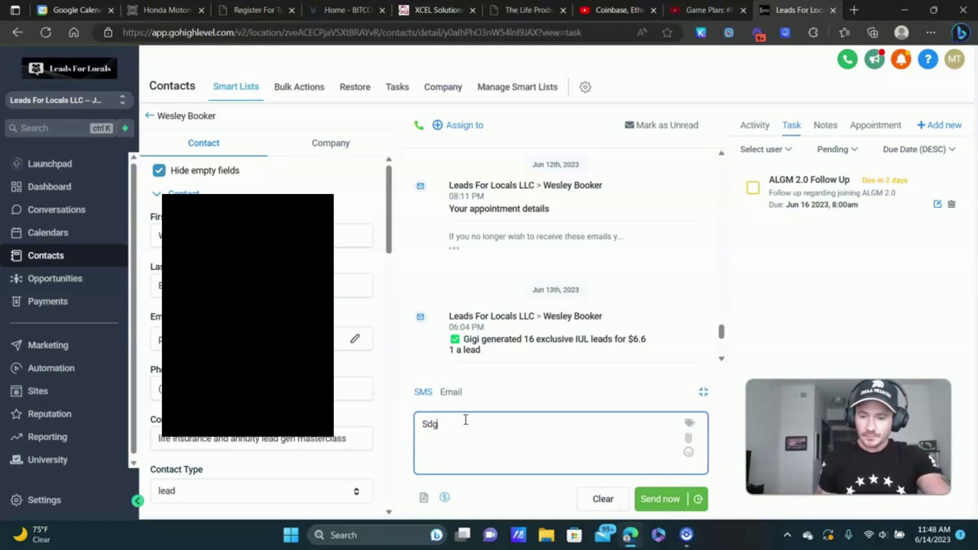
double_click(465, 419)
key(BackSpace)
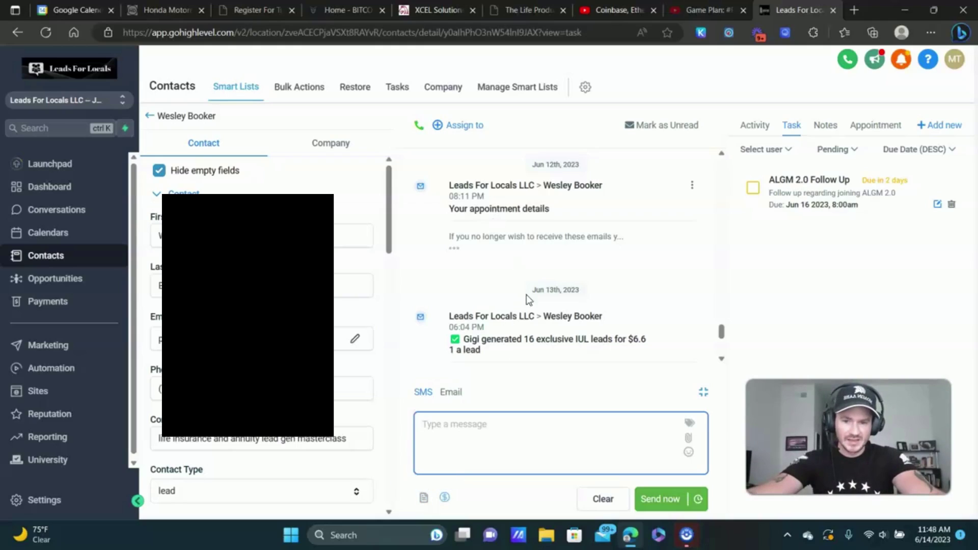
Review the "ALGM 2.0 sign up page" email of June 14th in the contact's conversation history.
scroll(550, 336, down, 3)
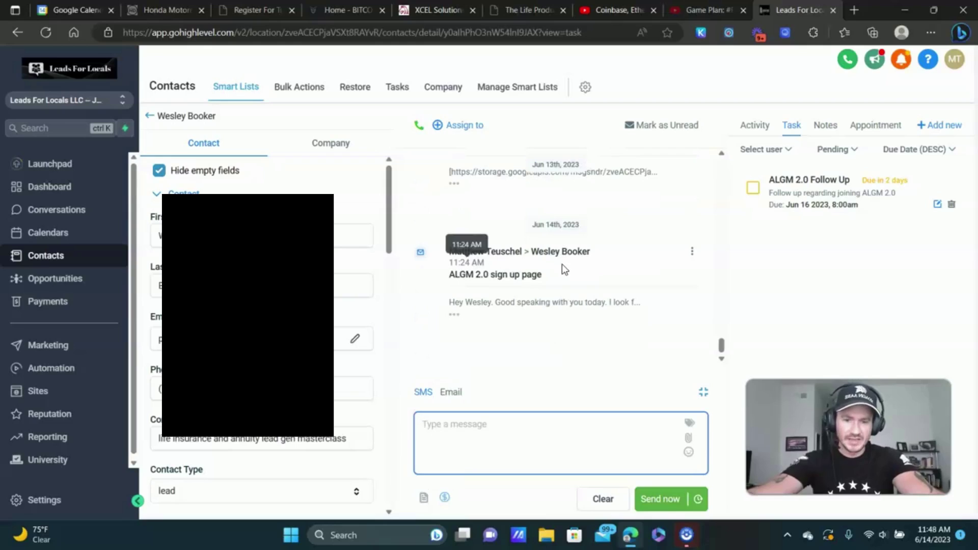
double_click(530, 275)
click(553, 279)
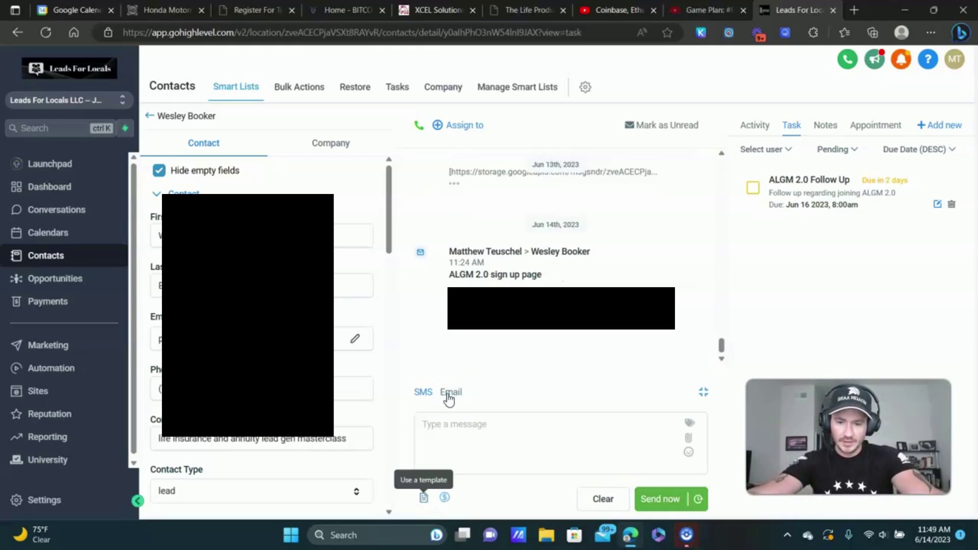
Start an email to the contact and fill it with the ALGM 2.0 Sales Page template.
click(451, 394)
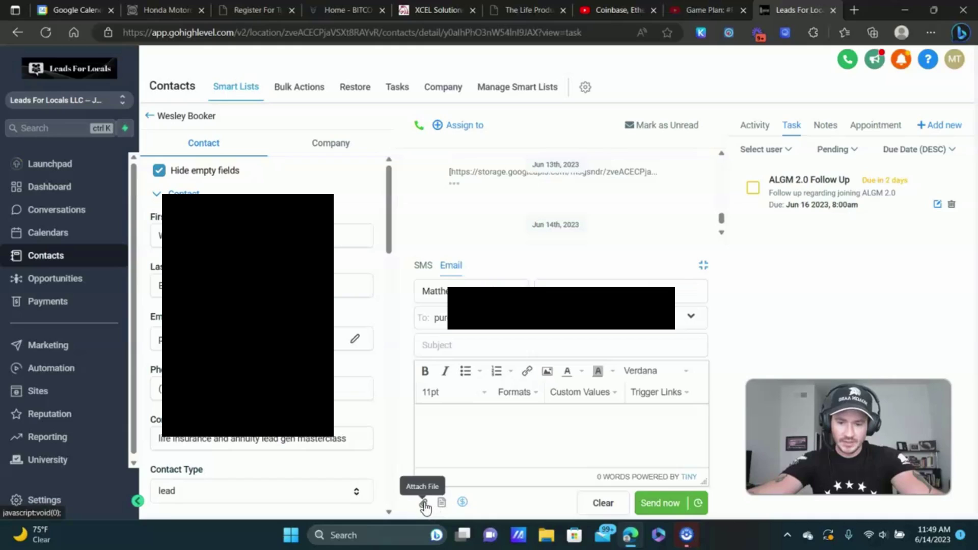
click(441, 503)
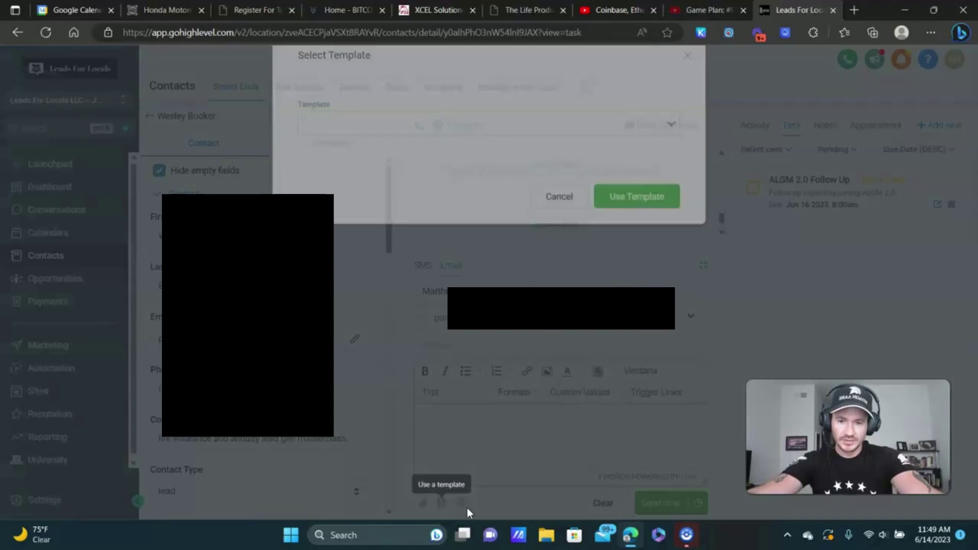
click(454, 149)
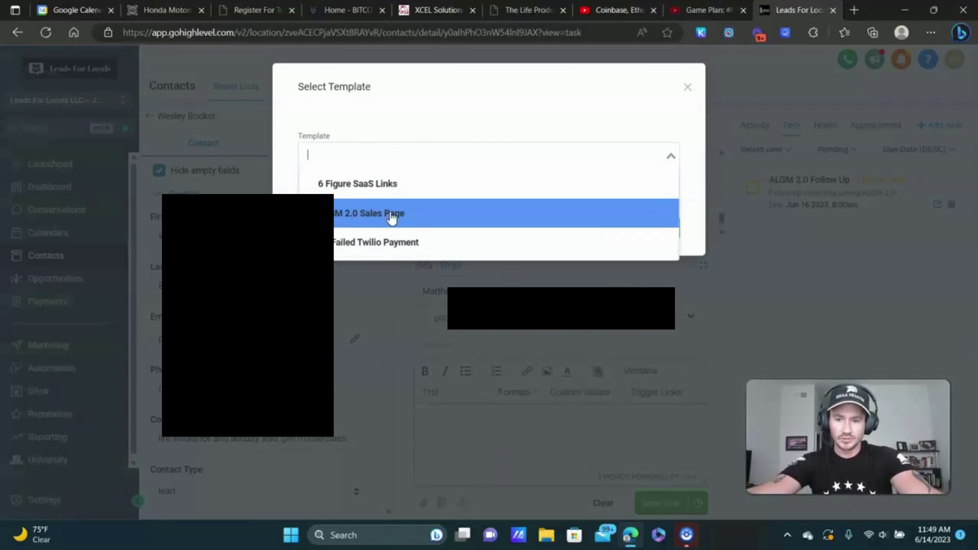
click(395, 213)
click(640, 229)
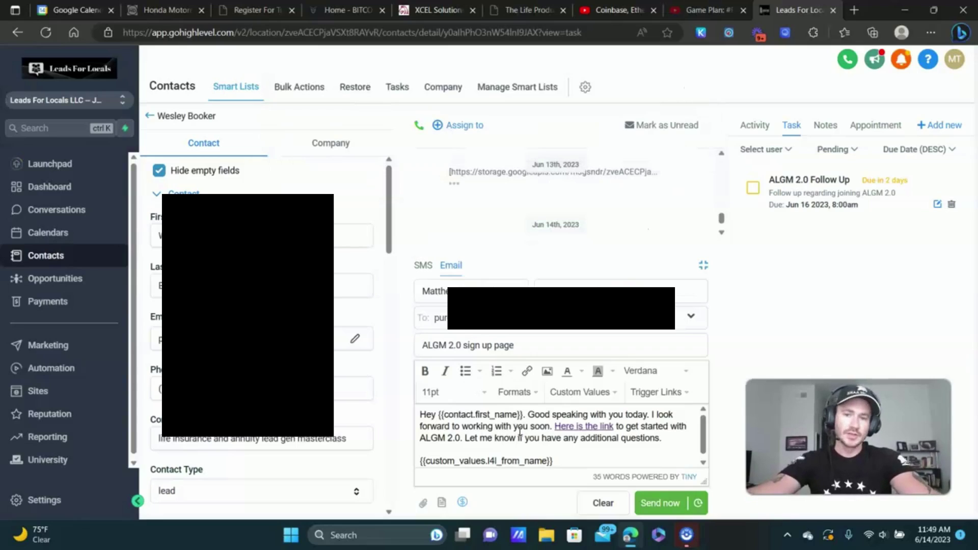
Review the drafted email's body, its "Here is the link" hyperlink, and the sender name and address fields.
scroll(589, 430, down, 1)
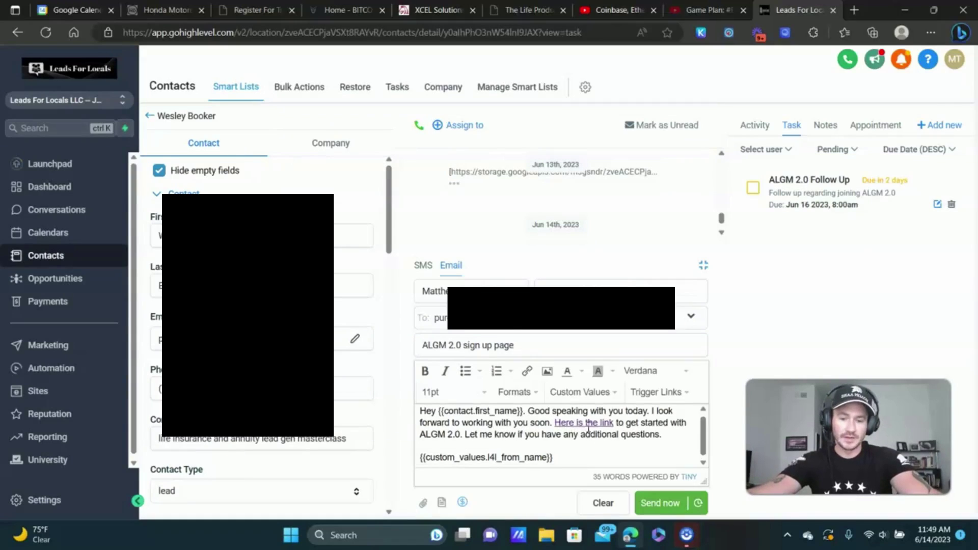
click(597, 420)
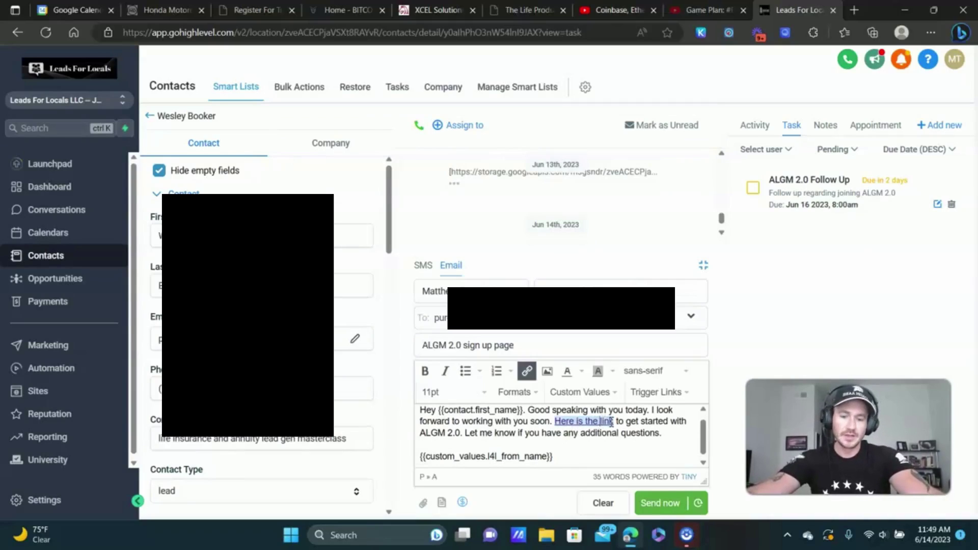
click(666, 438)
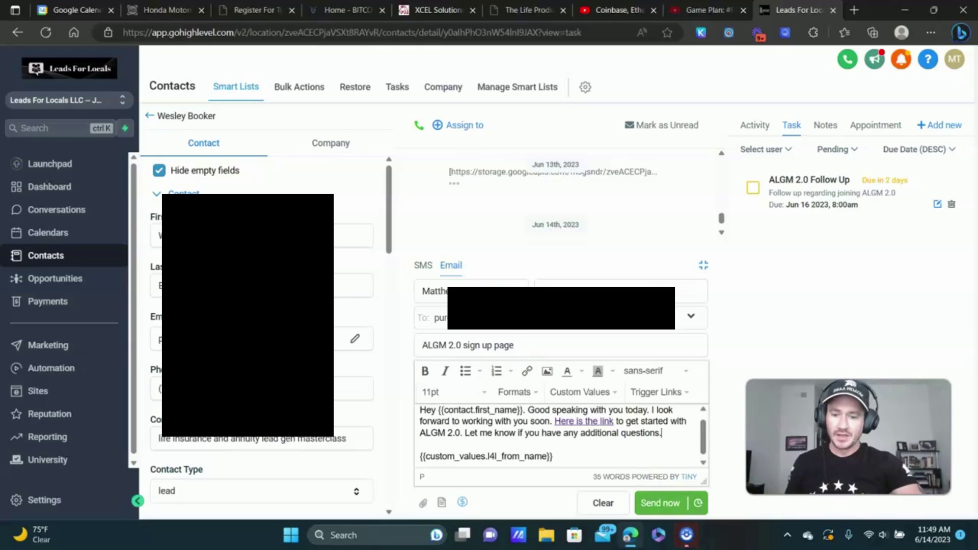
drag(494, 291, 422, 289)
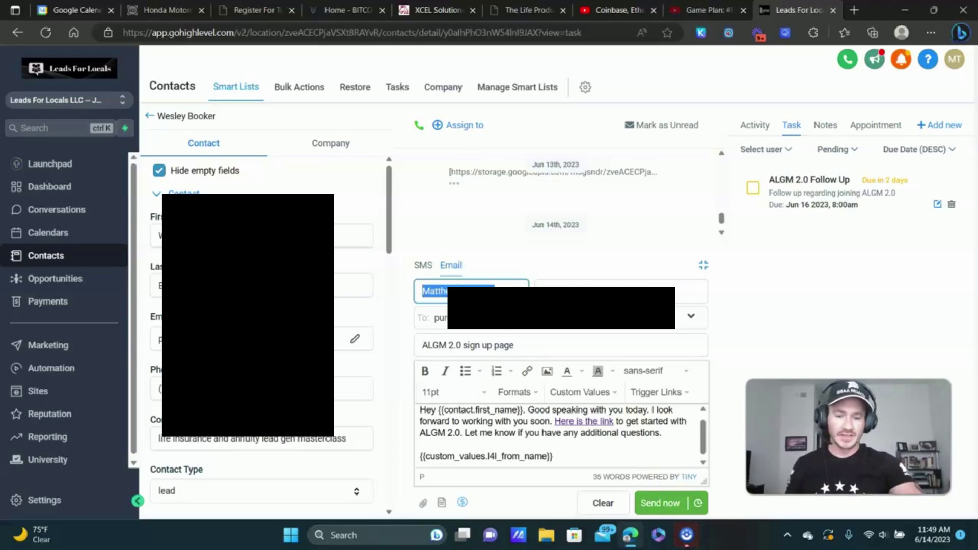
key(Tab)
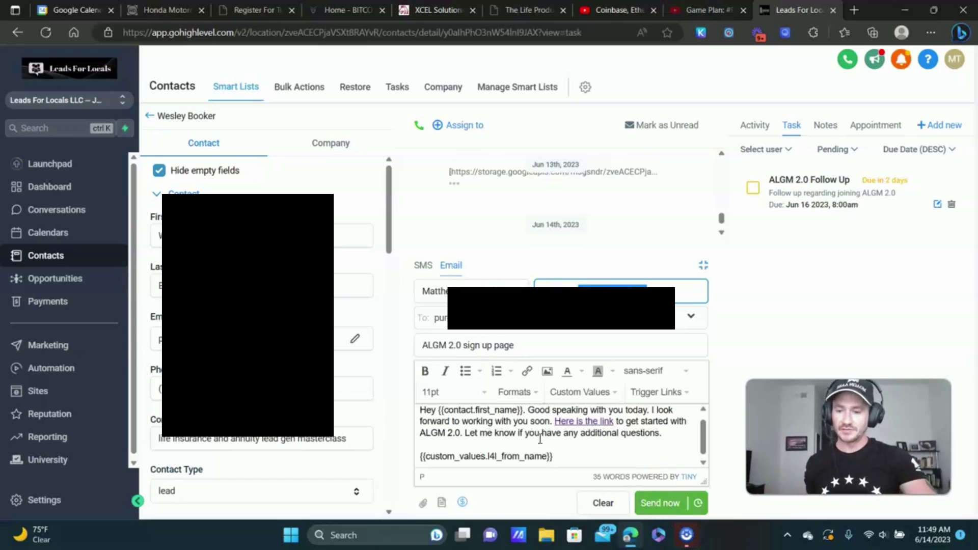
Open the marketing message templates, look over a blank email template form, and close it without saving.
click(51, 345)
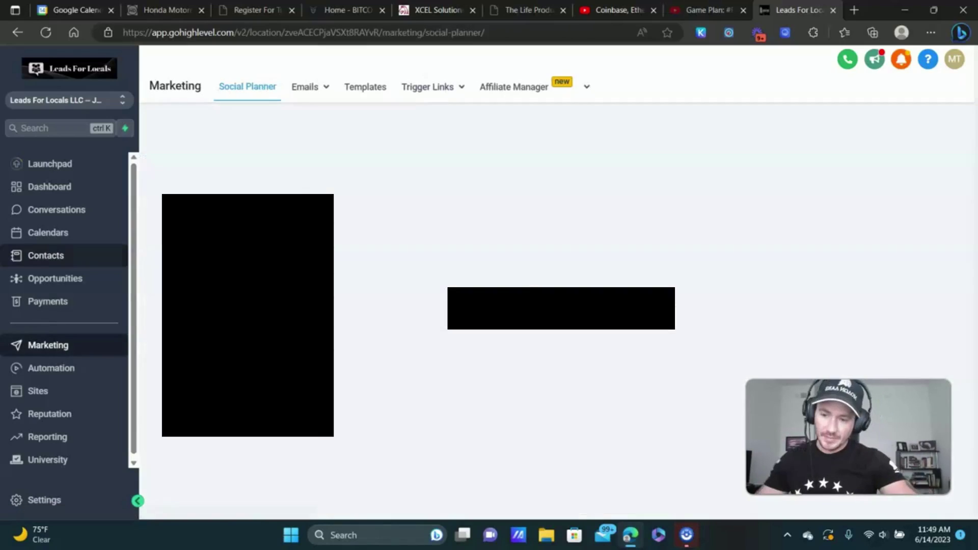
click(374, 96)
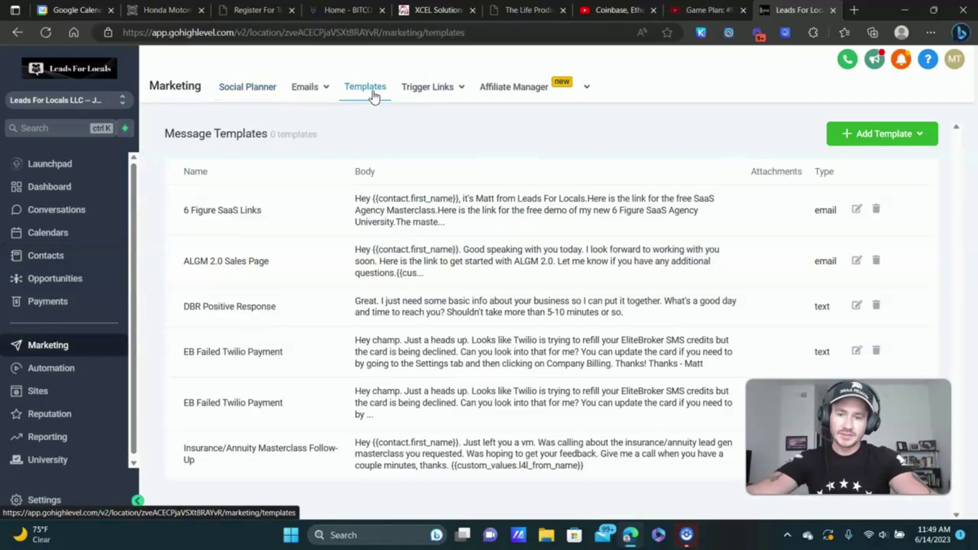
click(897, 146)
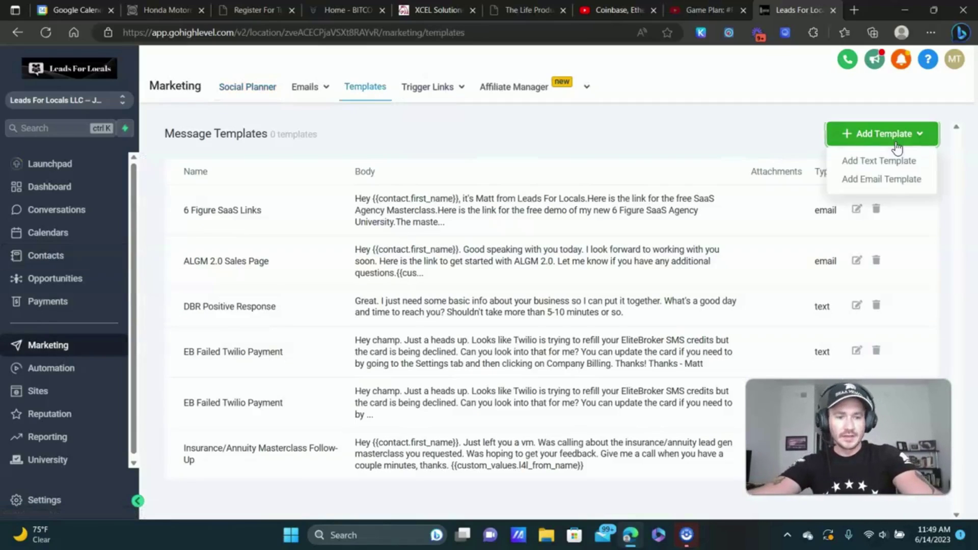
click(870, 179)
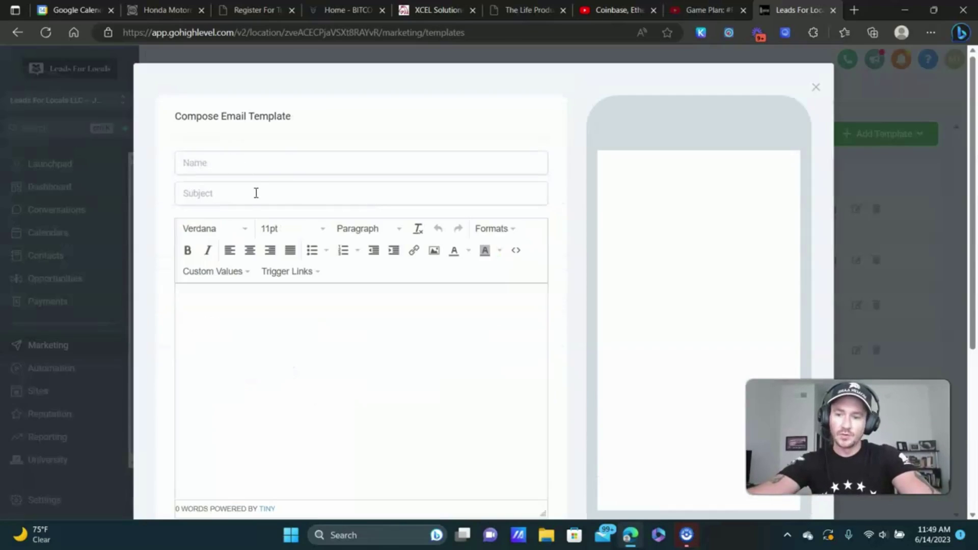
scroll(373, 293, down, 5)
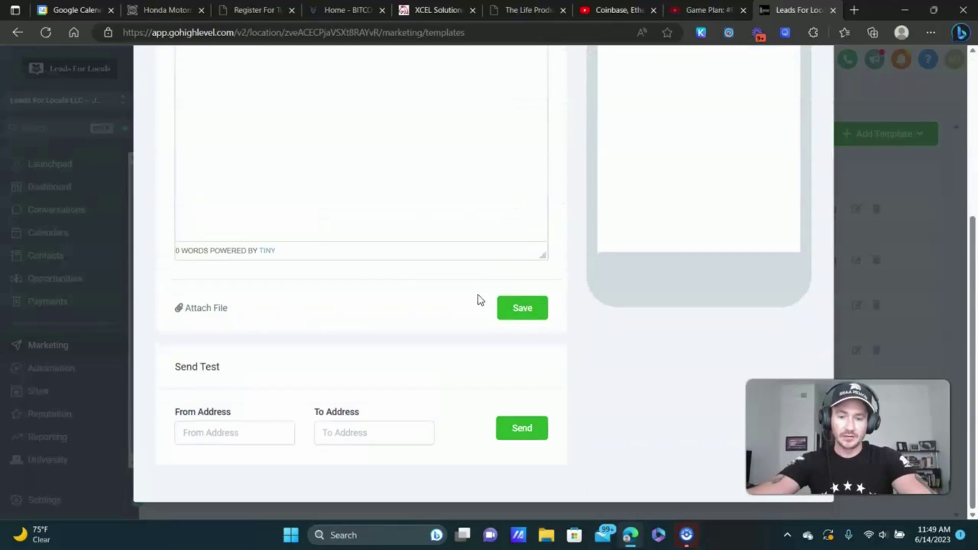
scroll(522, 257, up, 5)
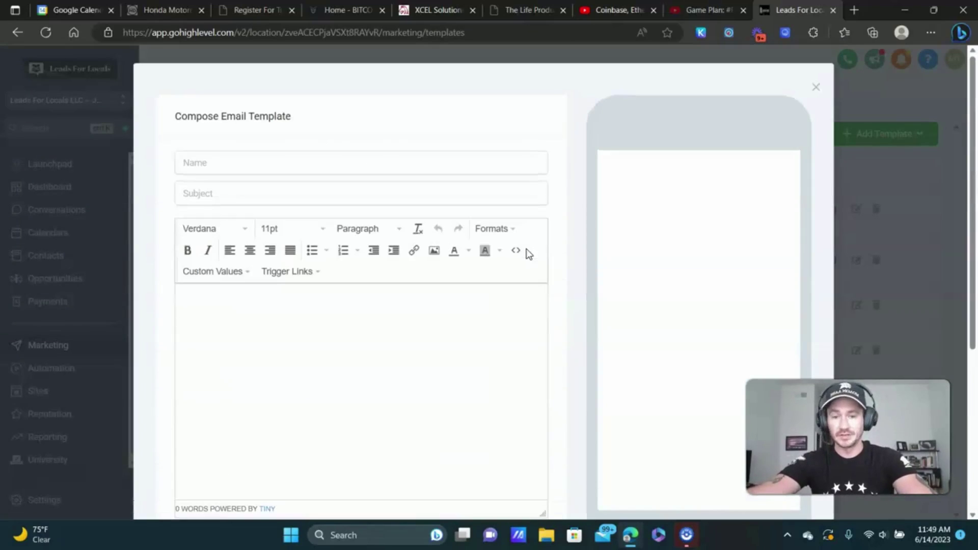
click(815, 90)
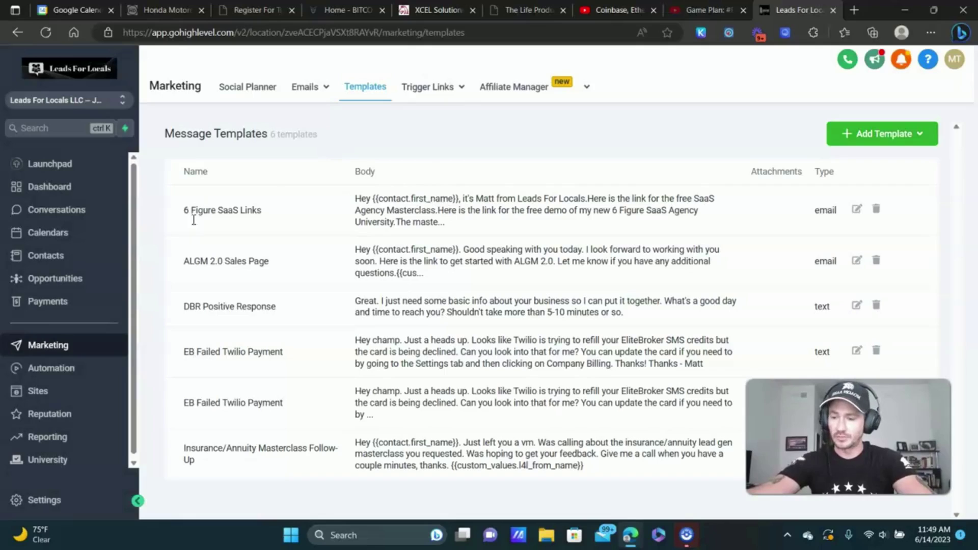
Open the calendar's appointments list and go to the contact record of the lead booked for Jun 14 2023, 11:00 am.
click(70, 236)
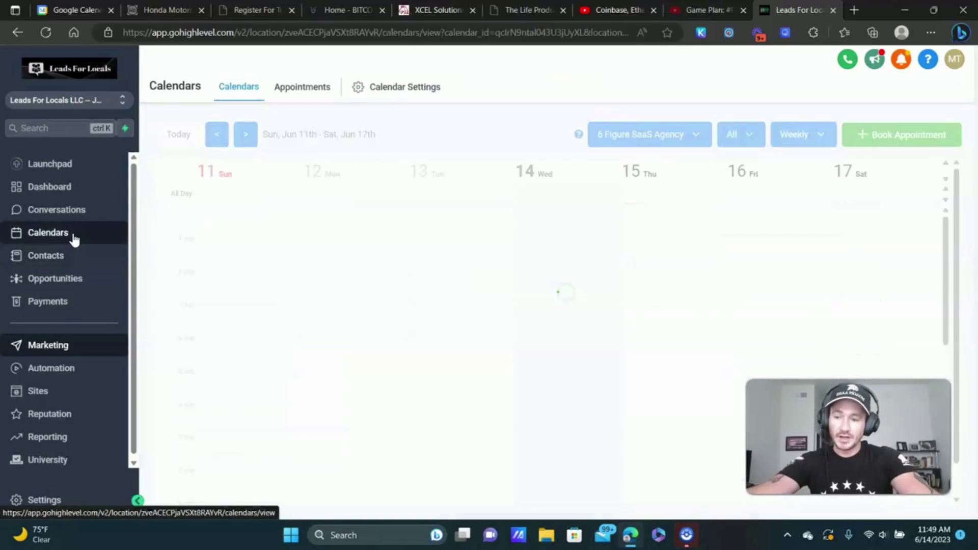
click(302, 88)
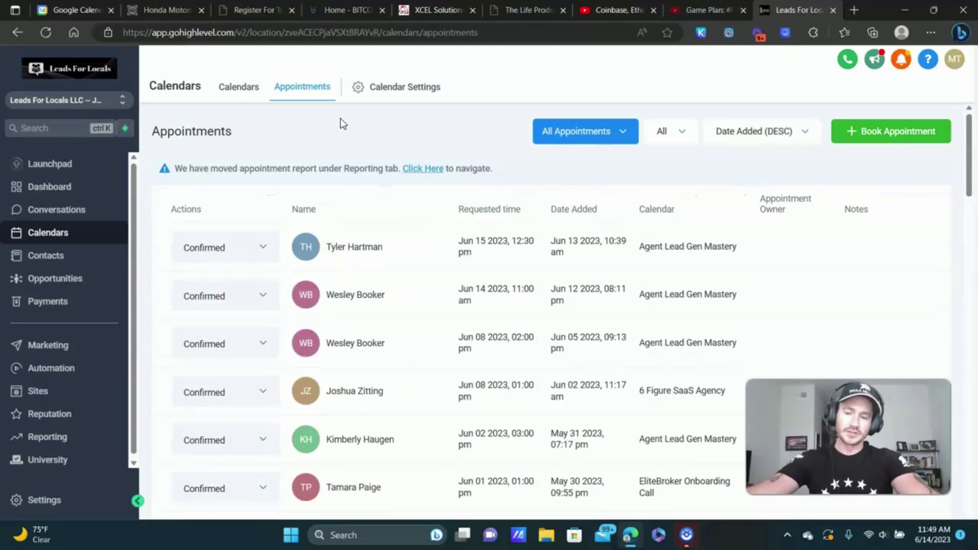
click(355, 297)
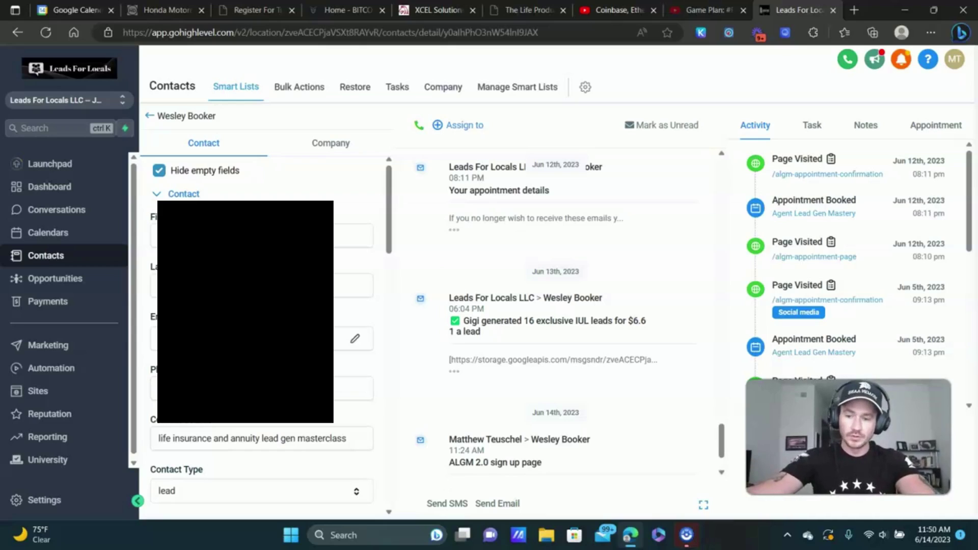
Edit the contact's ALGM 2.0 opportunity, move its stage to Follow-Up, and save the update.
scroll(263, 331, down, 10)
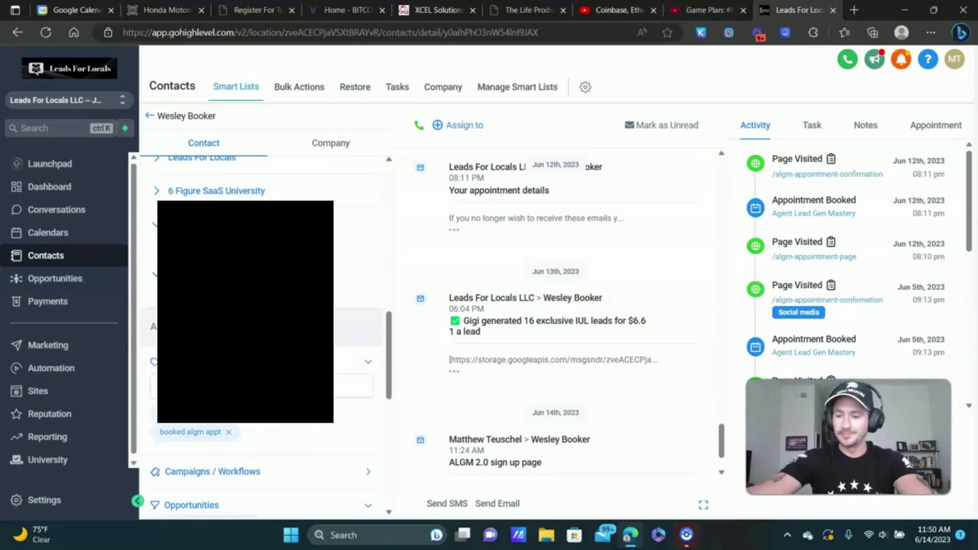
scroll(234, 257, down, 2)
scroll(284, 257, up, 2)
scroll(283, 258, down, 5)
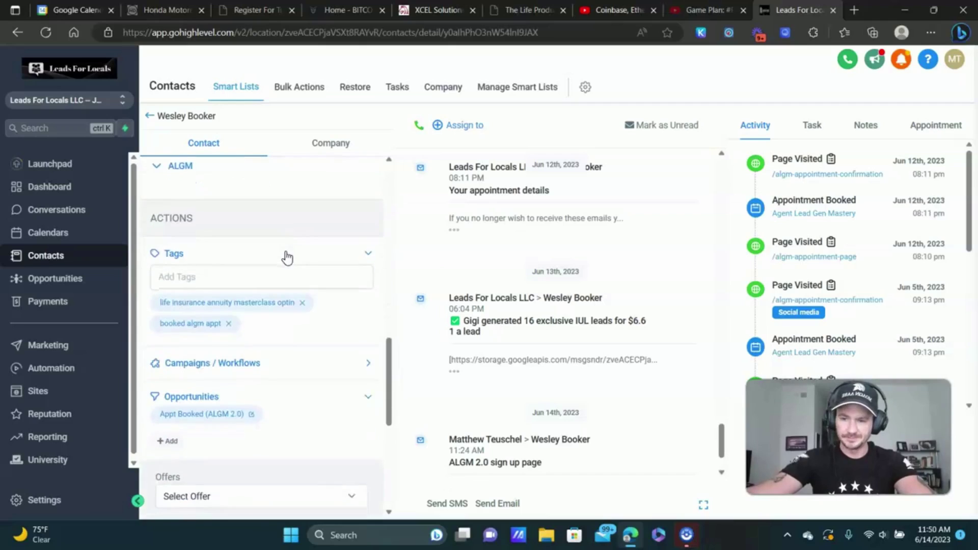
scroll(286, 258, down, 2)
scroll(201, 192, up, 2)
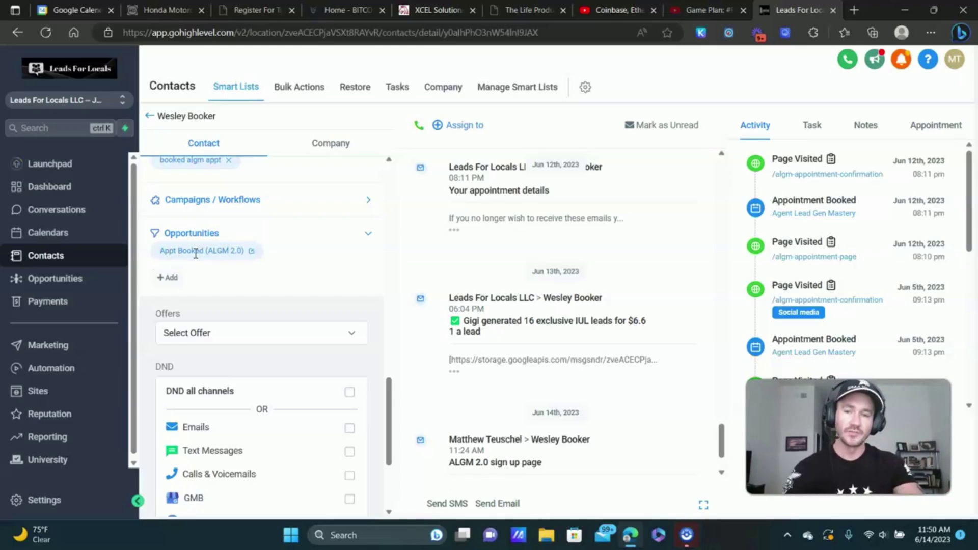
click(253, 253)
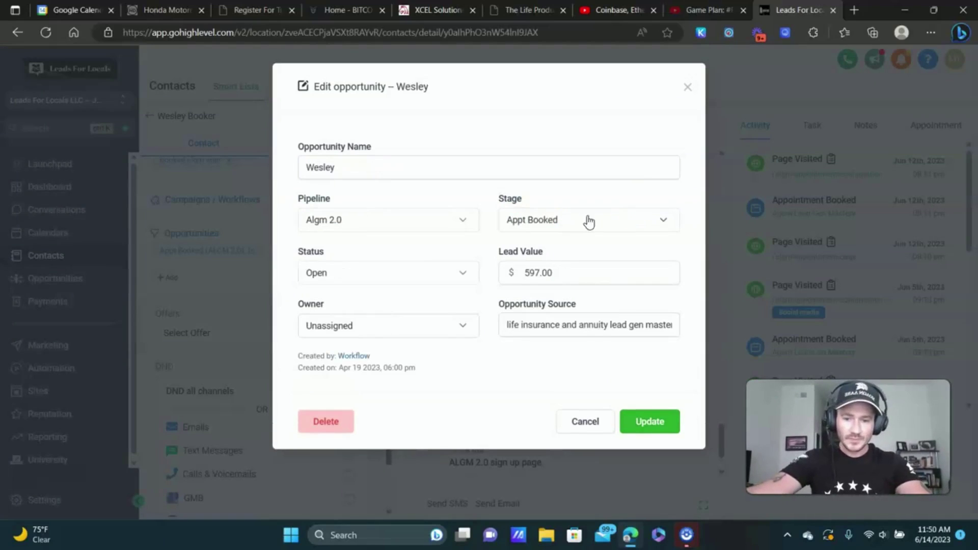
click(634, 224)
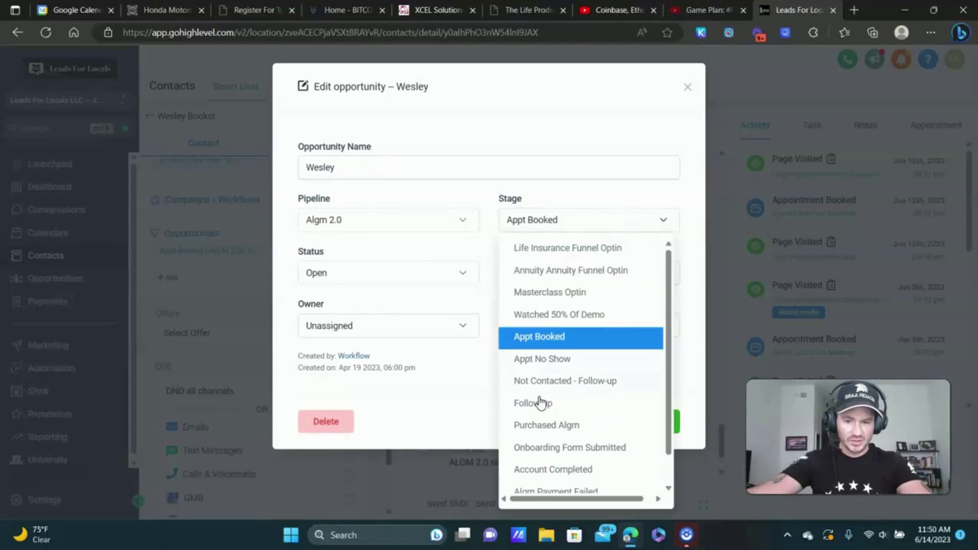
click(539, 404)
click(651, 420)
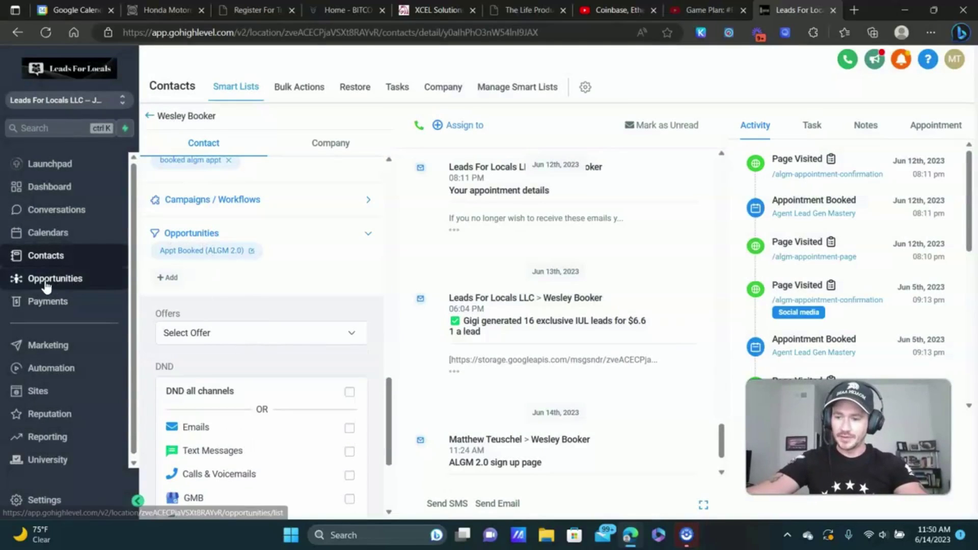
Find the lead's card in the Follow-Up stage of the ALGM 2.0 pipeline, view its contact record, and return to the opportunities board.
click(71, 281)
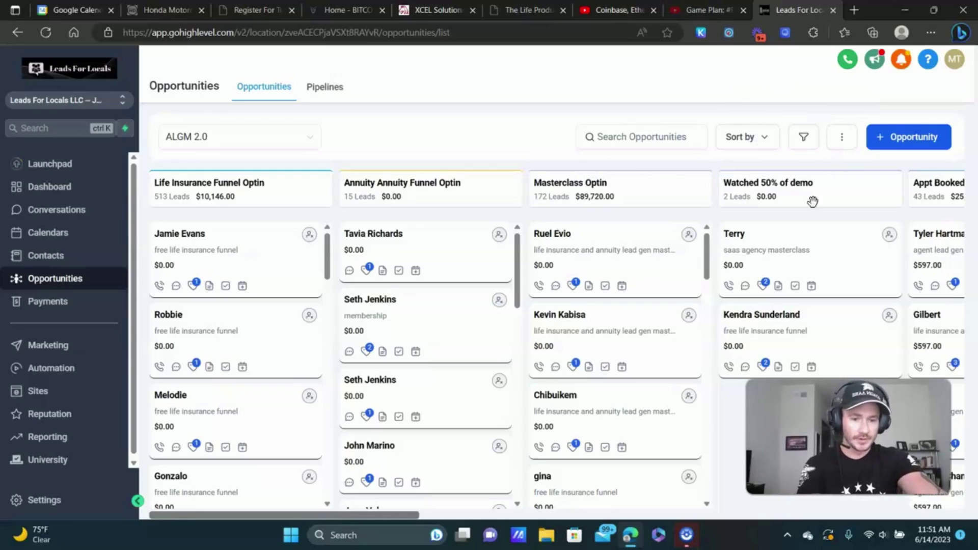
scroll(744, 367, right, 15)
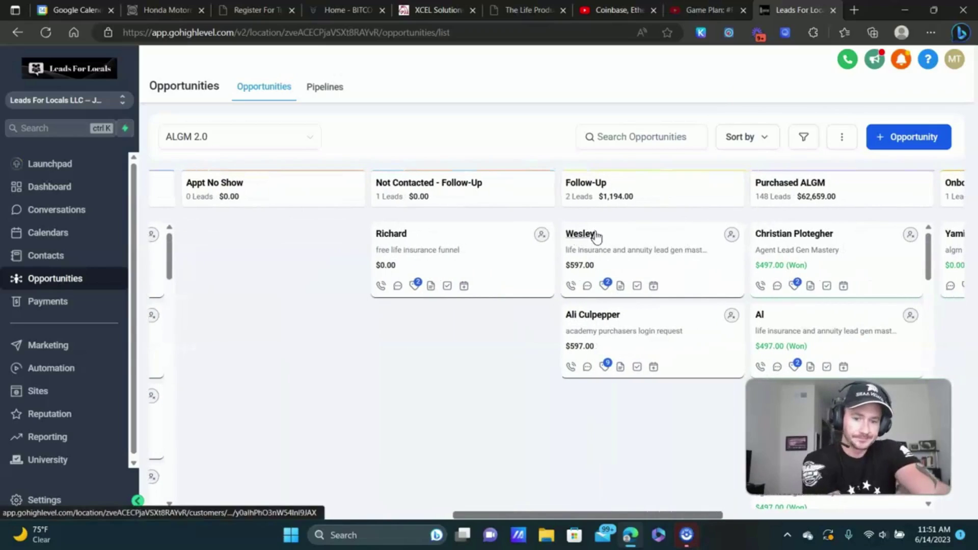
drag(709, 231, 653, 201)
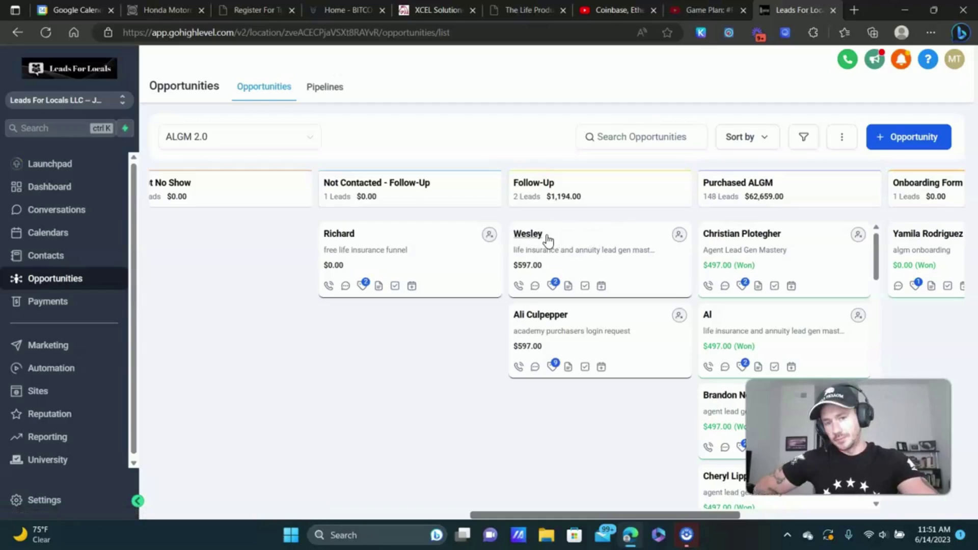
click(610, 233)
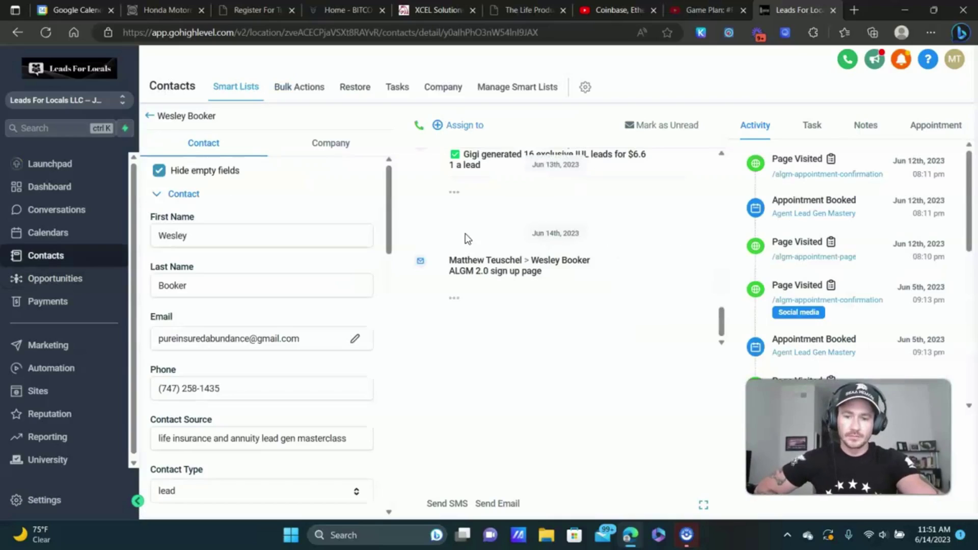
key(alt+Left)
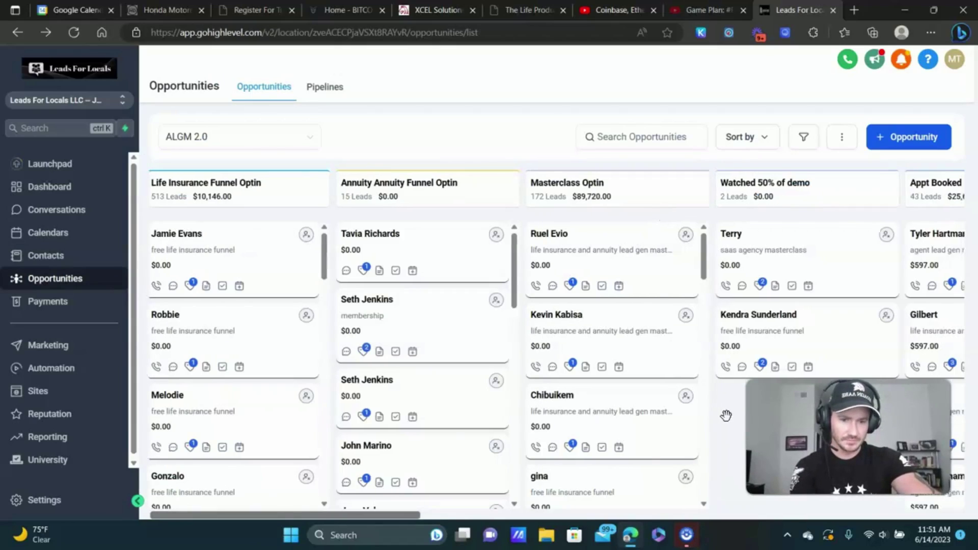
Open the lead's Follow-Up opportunity, review its contact info, the ALGM 2.0 Follow Up task's due date and the notes, and close it.
scroll(725, 416, right, 10)
scroll(683, 248, right, 2)
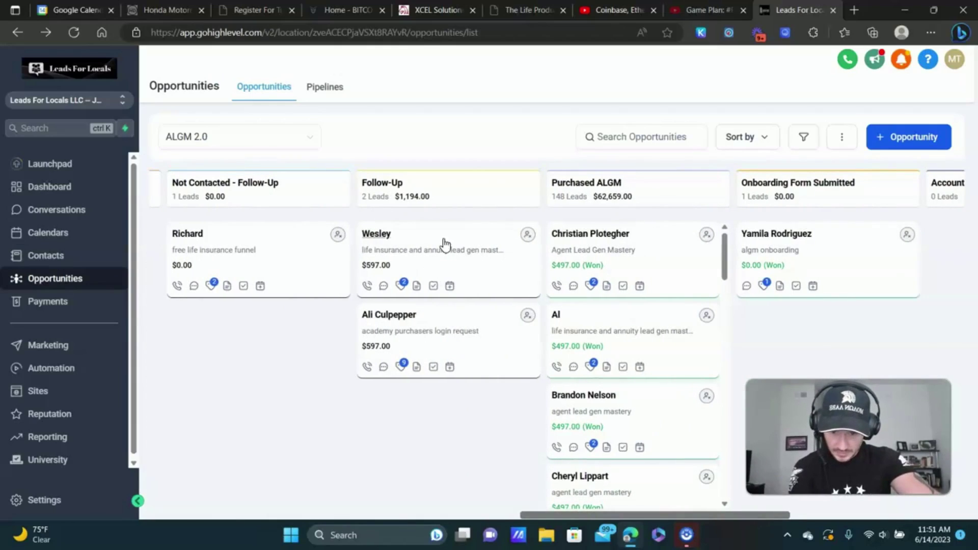
click(524, 262)
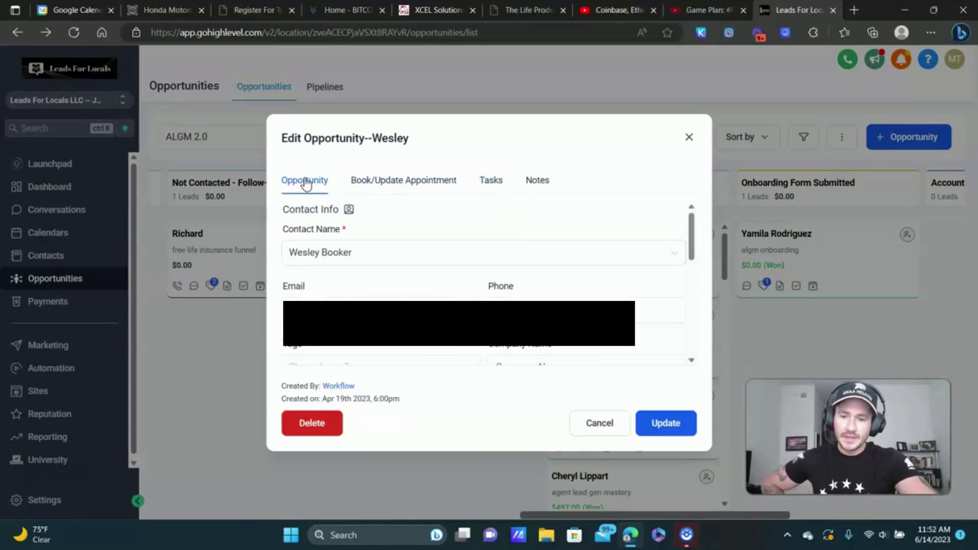
scroll(530, 220, down, 5)
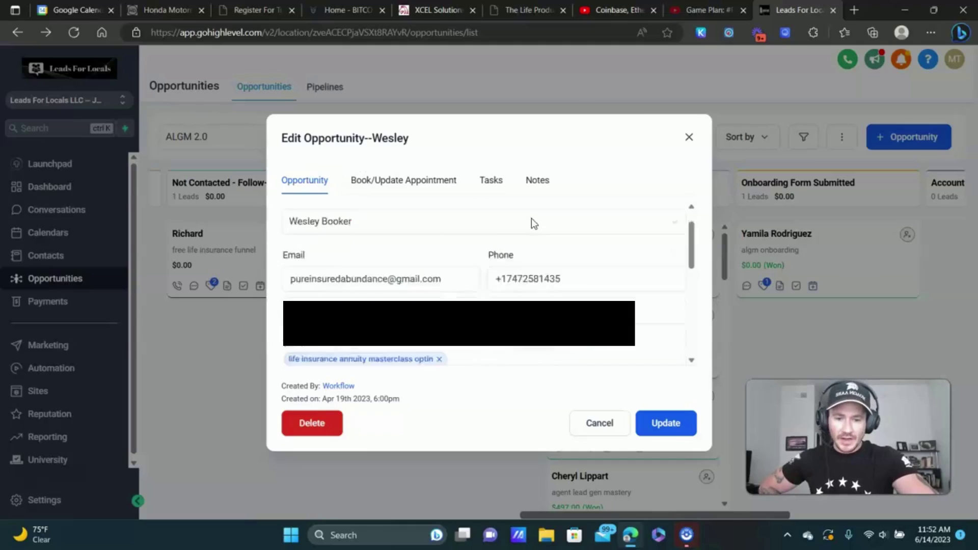
scroll(545, 283, up, 1)
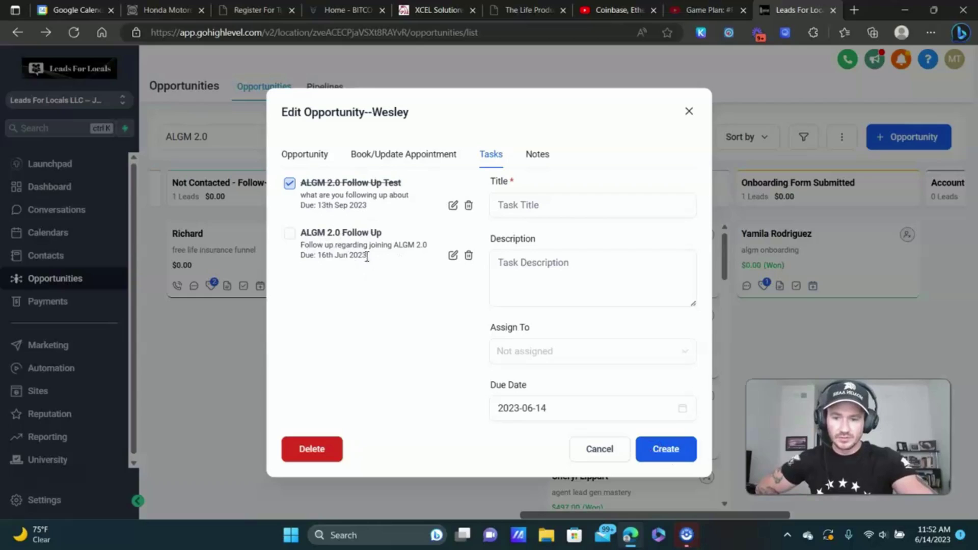
drag(367, 256, 316, 256)
click(532, 155)
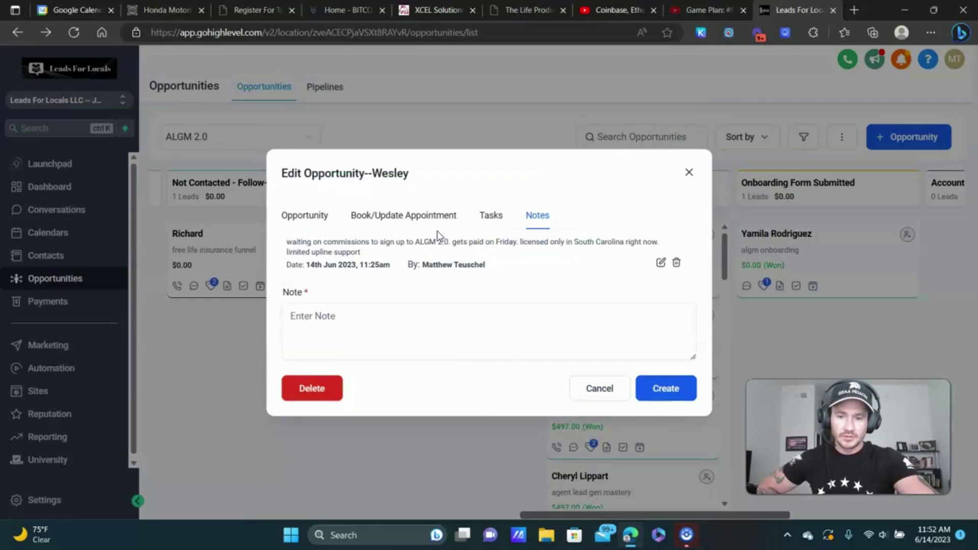
click(689, 173)
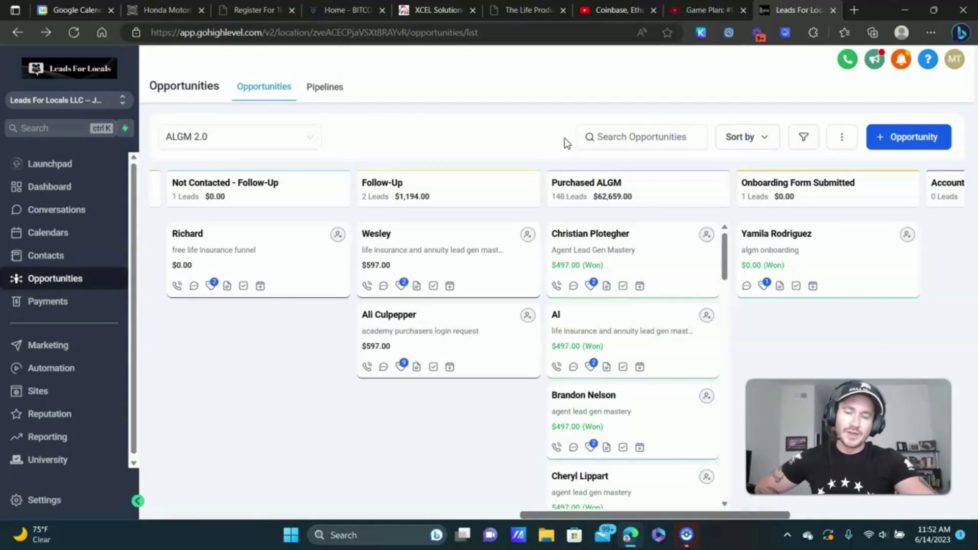